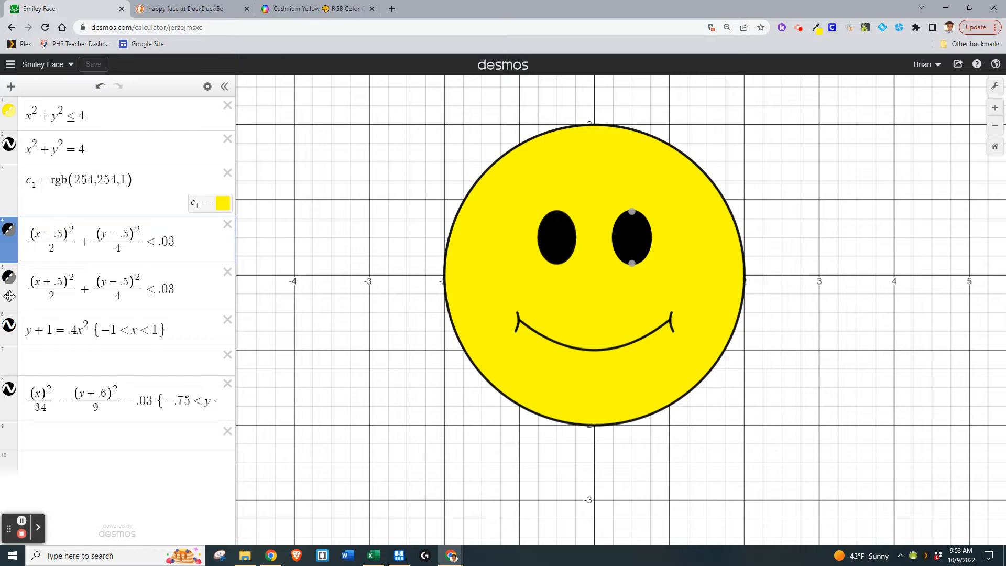
- Multiply the y-term numerator of the left eye's inequality by a and add a slider for a
left_click(9, 278)
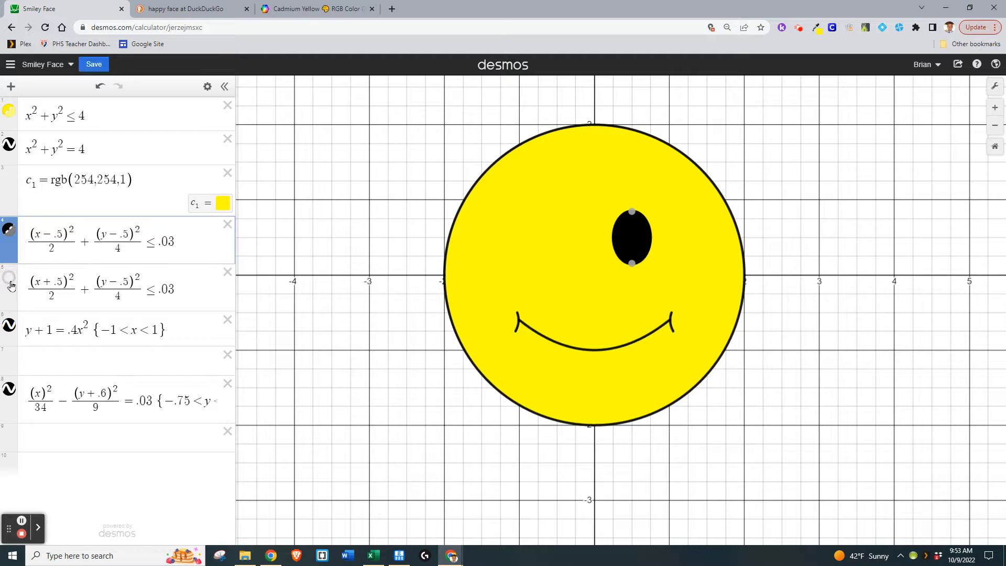
left_click(8, 279)
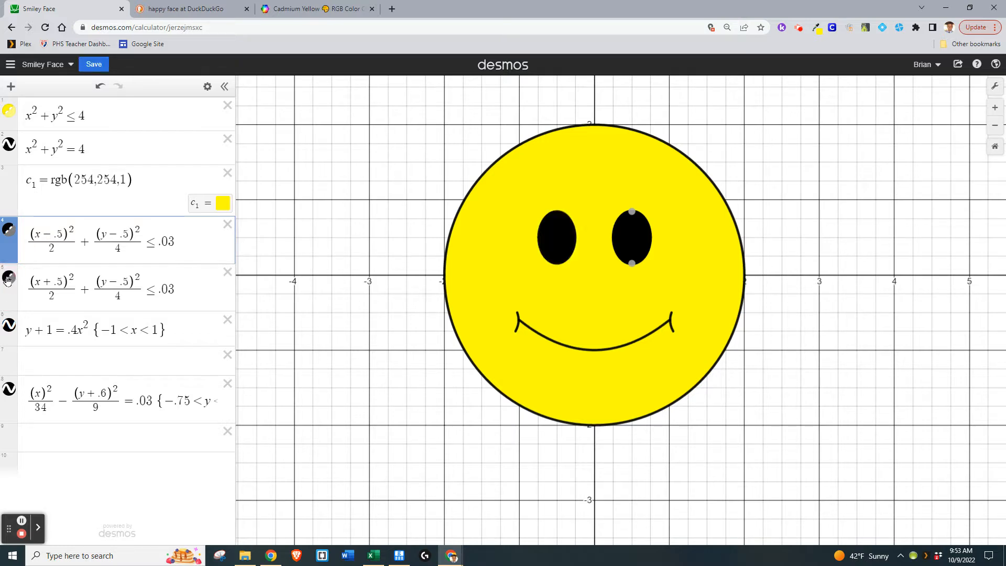
left_click(399, 309)
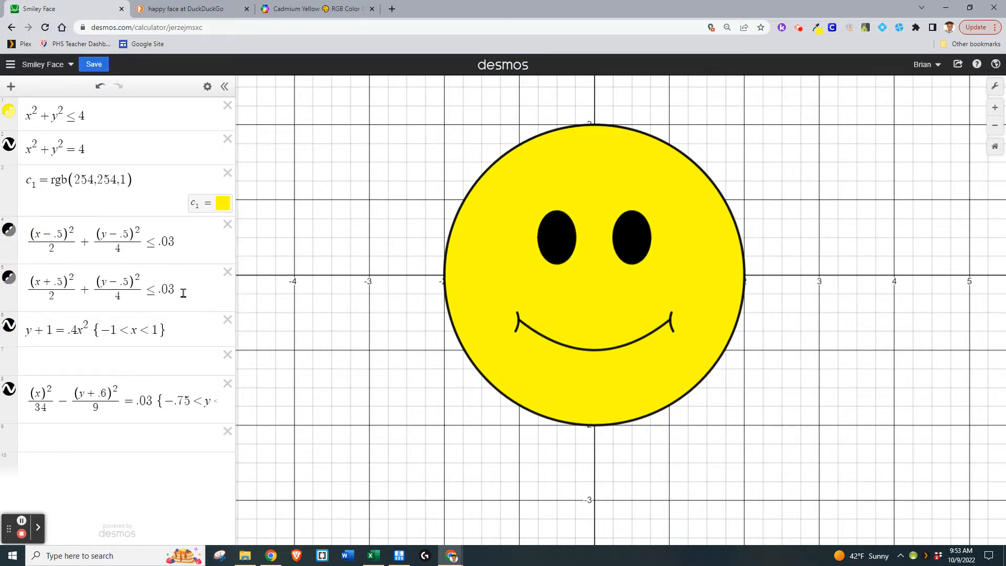
left_click(98, 286)
type("a")
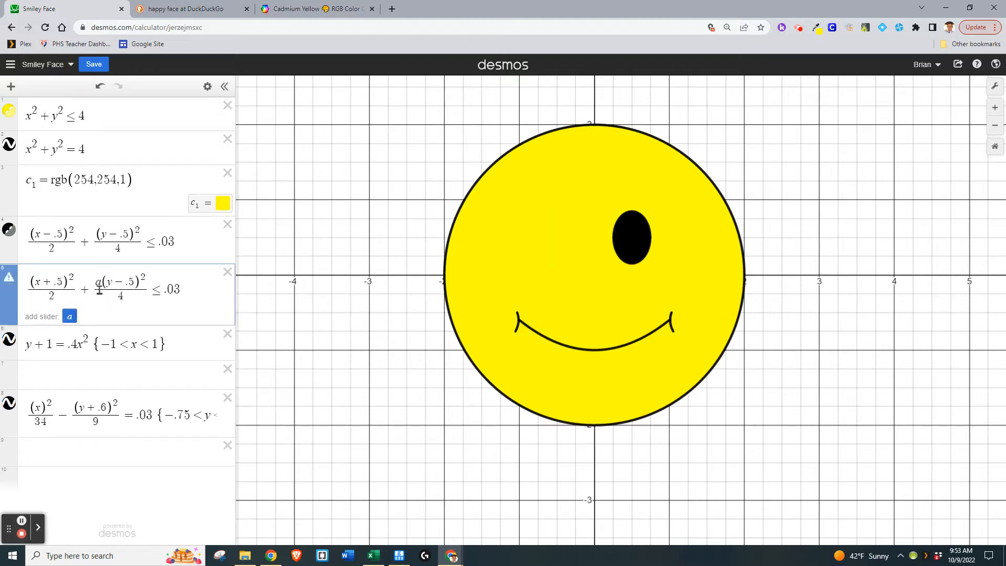
left_click(70, 316)
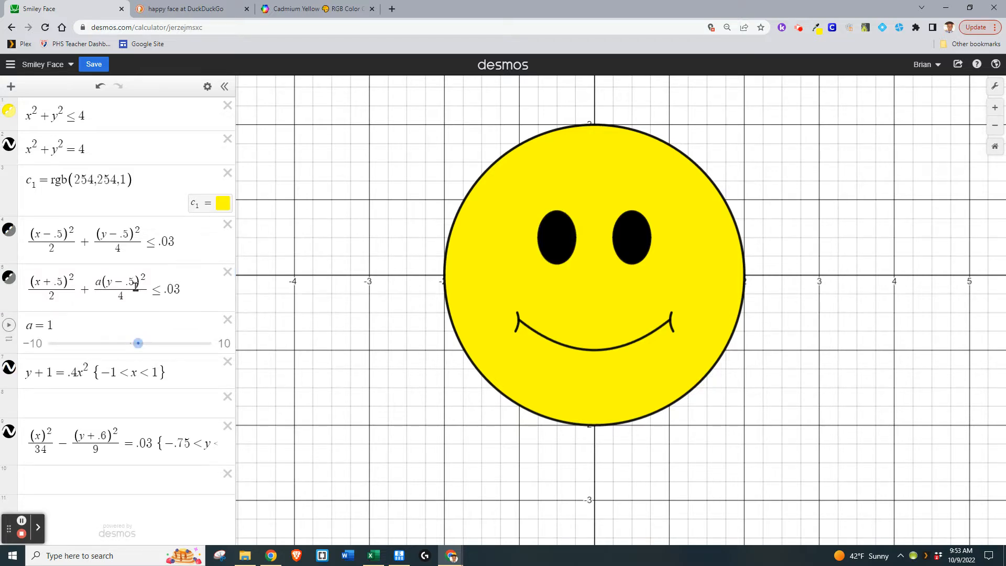
- Test the wink with the a slider down to -2.9 and limit its range to 1 through 10
left_click(9, 327)
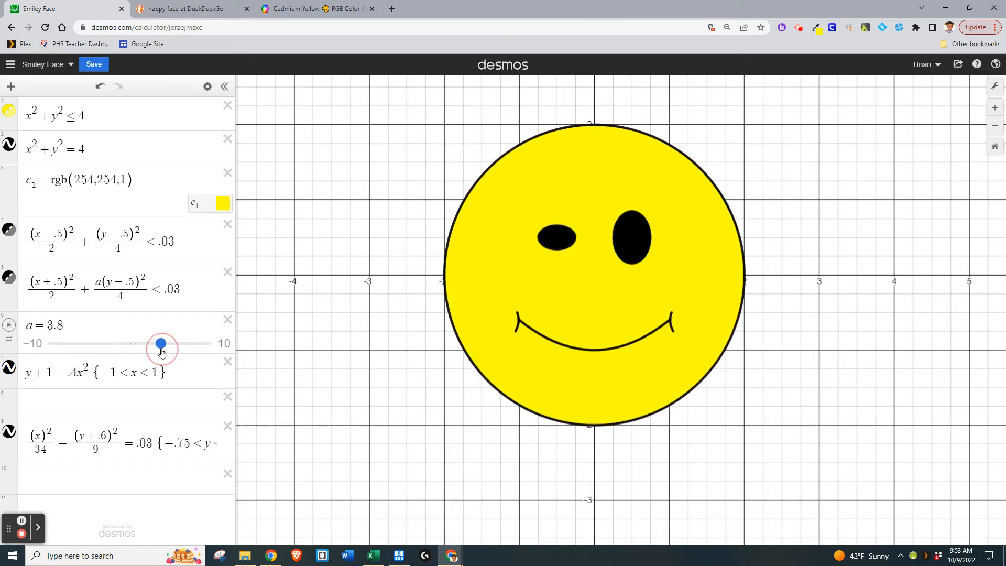
left_click_drag(165, 344, 106, 344)
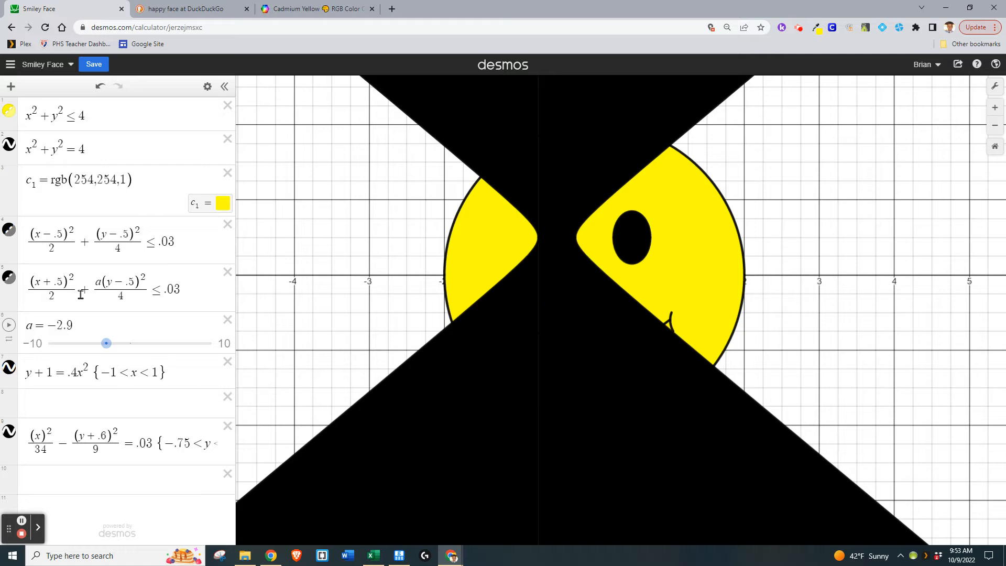
left_click(37, 343)
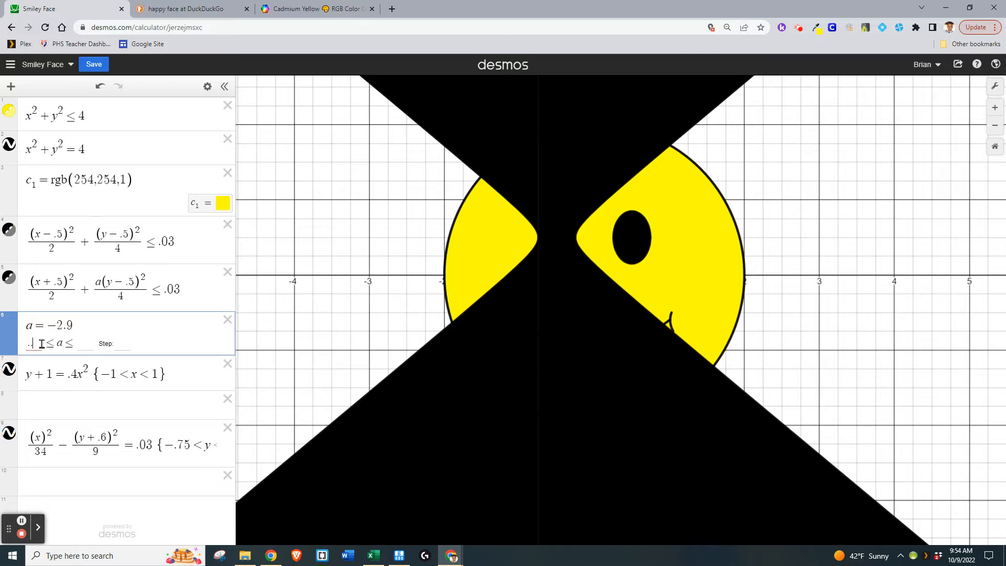
type("10")
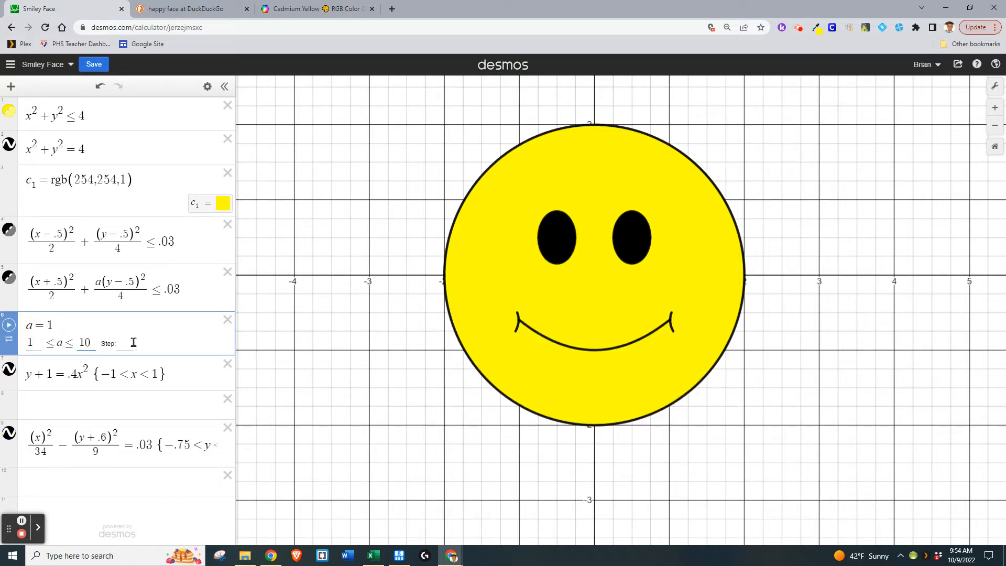
left_click(156, 343)
- Preview the wink with a up to 10 and raise the slider's upper limit to 1000
left_click(9, 326)
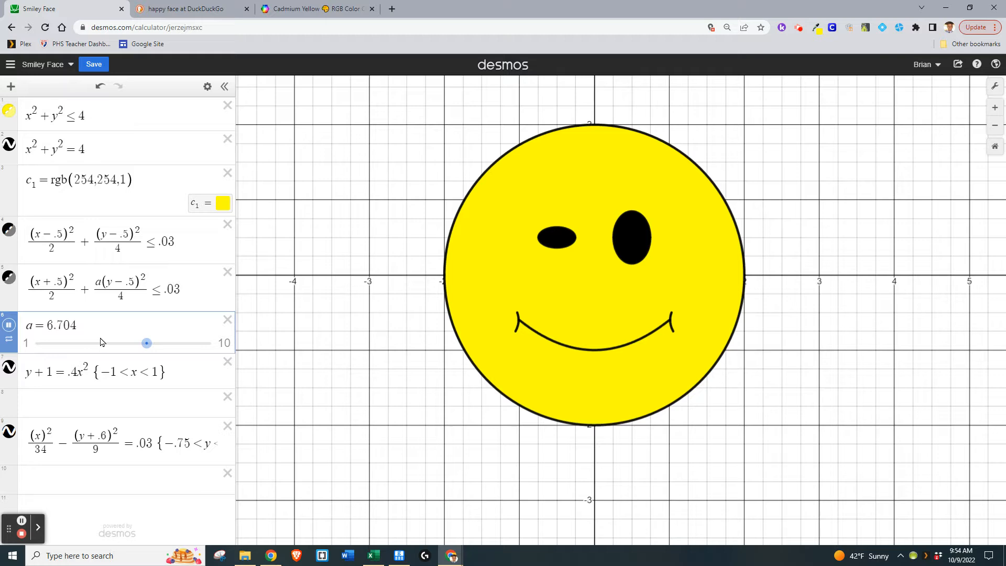
left_click(9, 325)
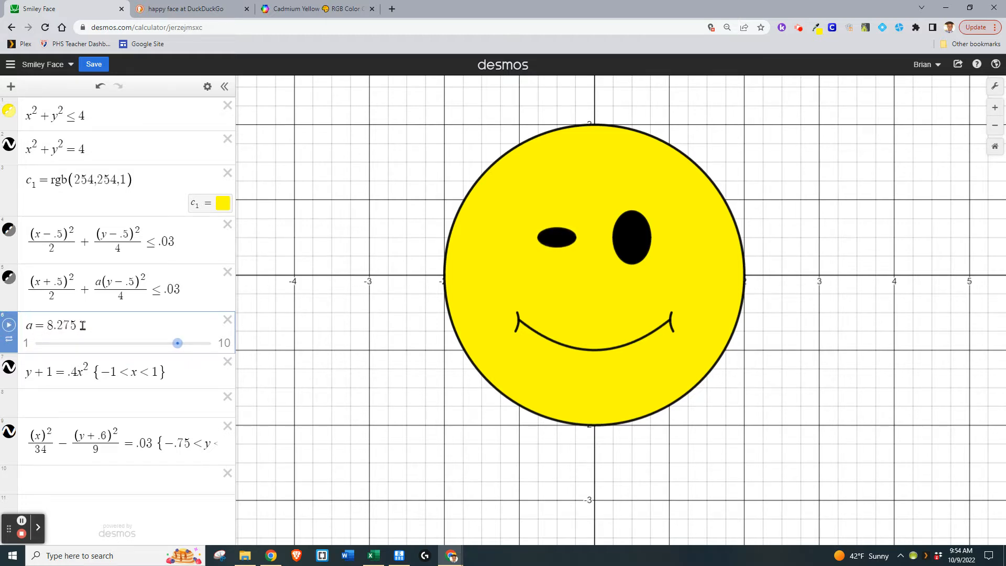
left_click_drag(177, 349, 246, 337)
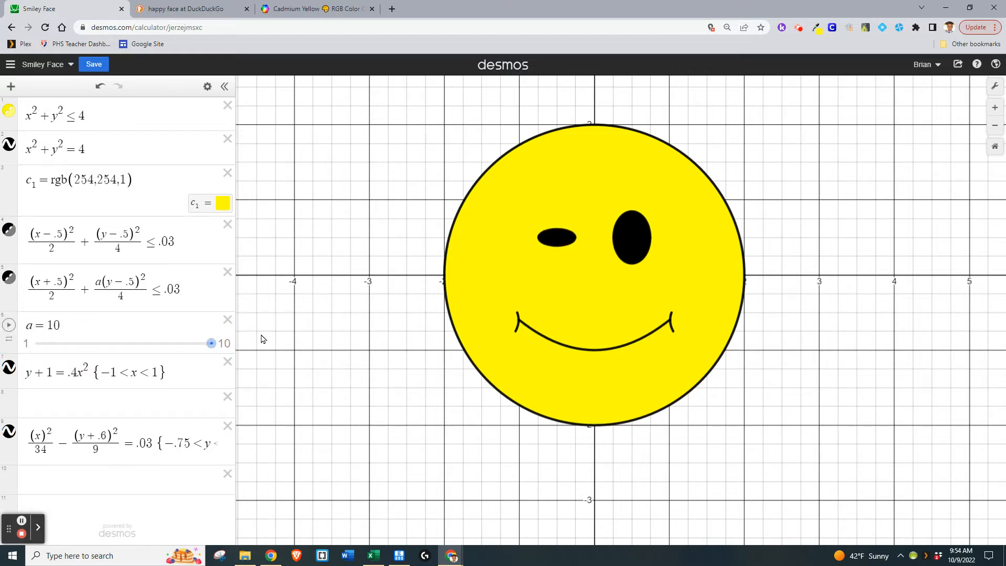
left_click(226, 345)
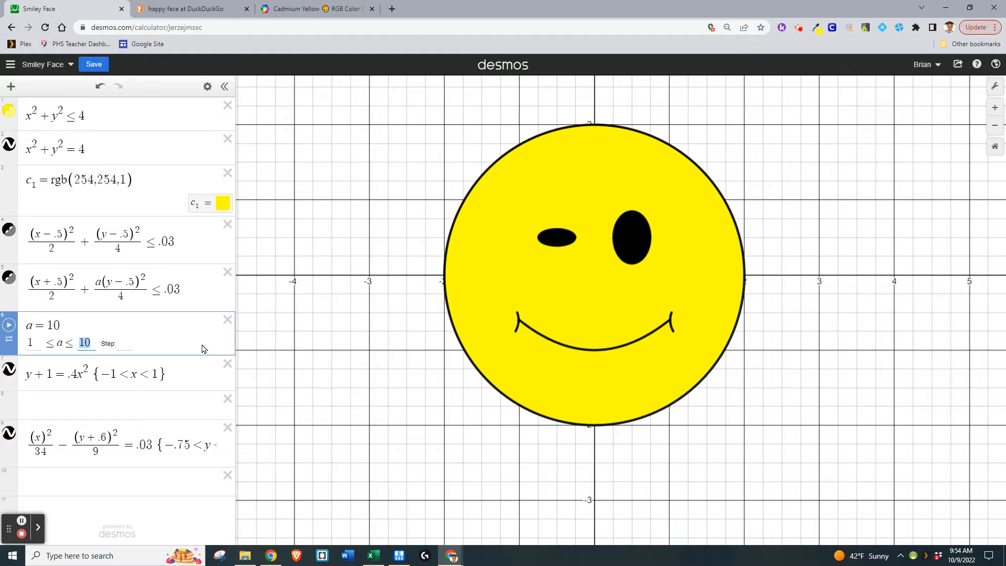
type("10")
- Set the a slider's animation to repeat in one direction at 7.5x speed and play it
left_click(9, 343)
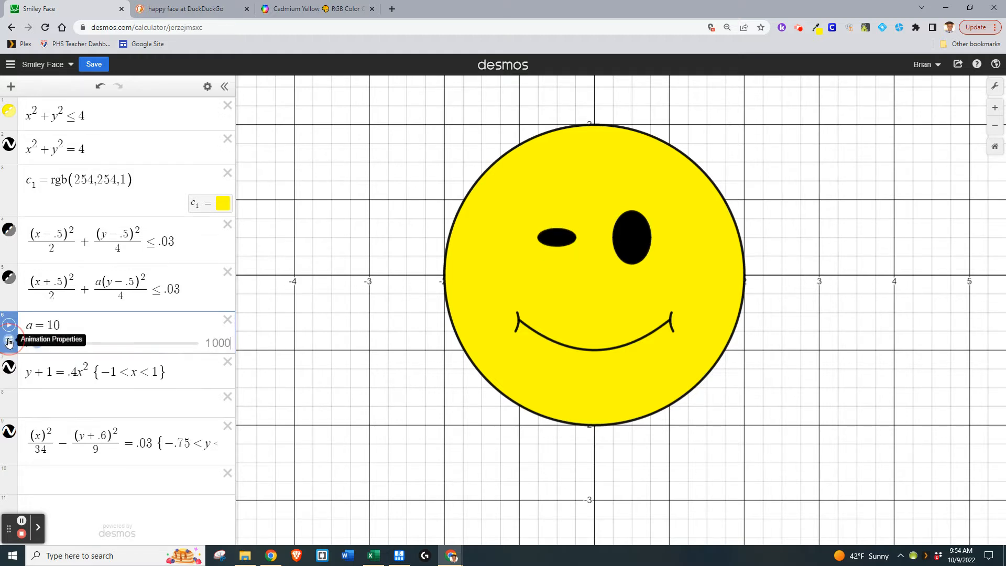
left_click(14, 343)
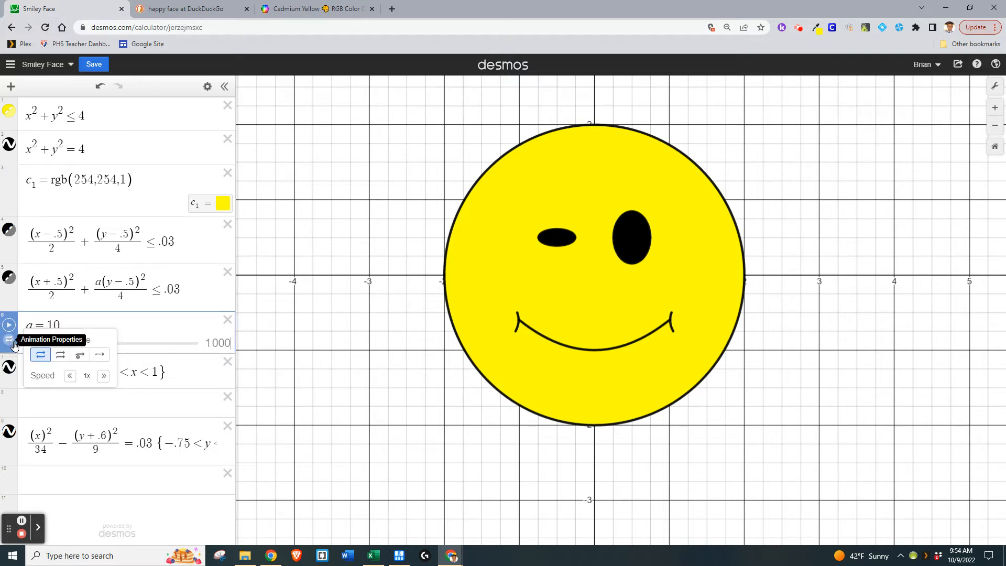
left_click(60, 356)
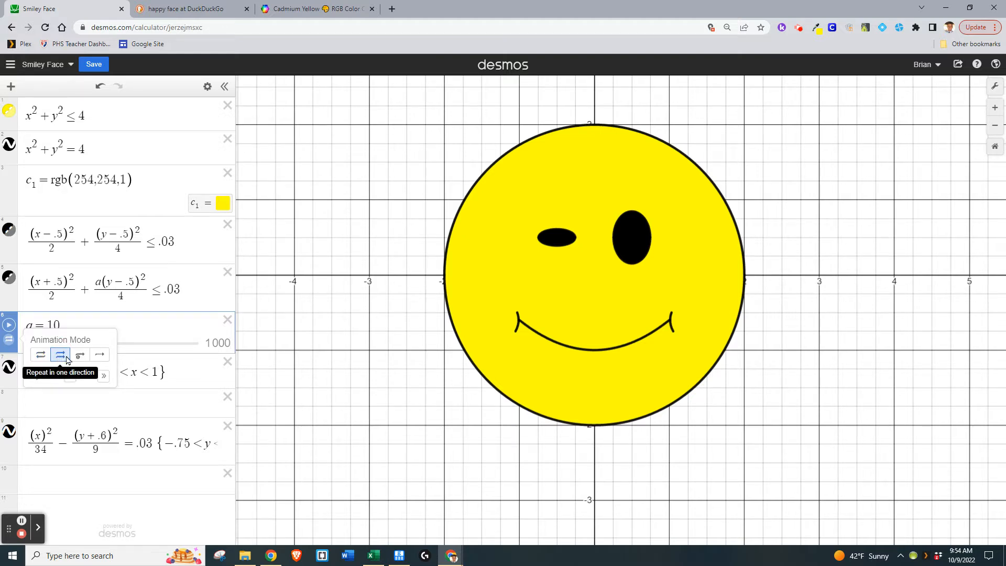
left_click(105, 376)
left_click(105, 376)
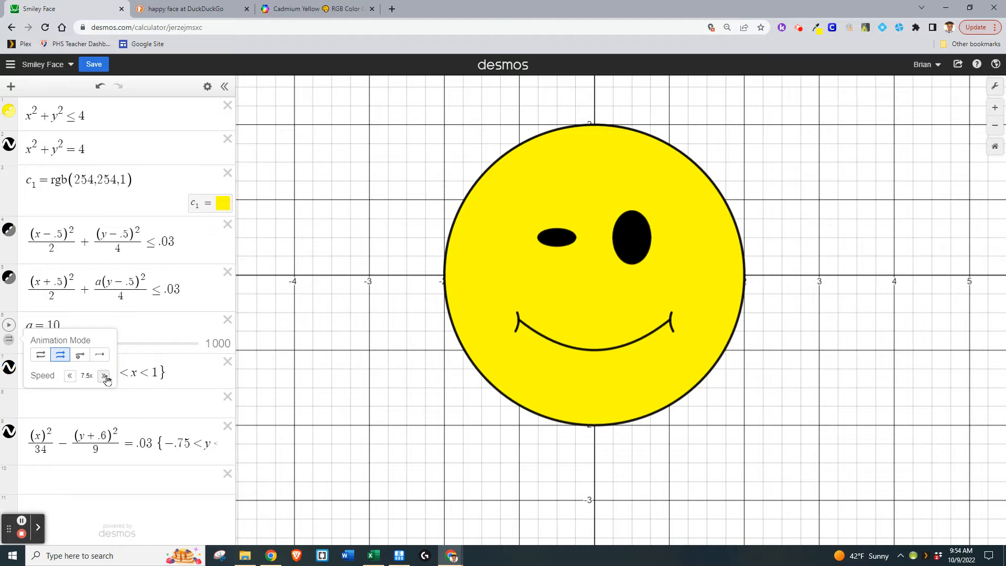
left_click(9, 325)
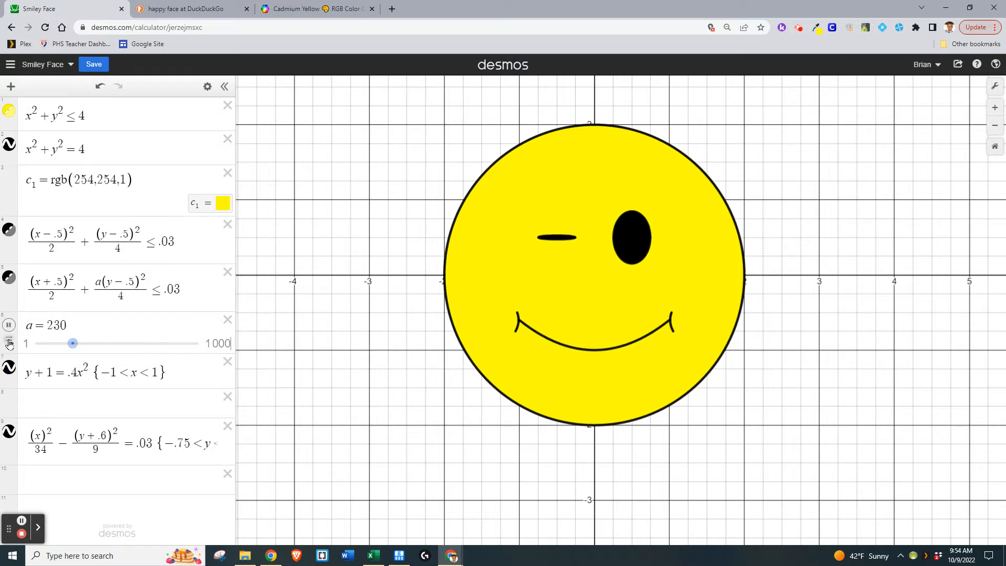
- Reduce the a slider's animation speed to 1.5x
left_click(8, 343)
left_click(9, 343)
left_click(8, 343)
left_click(9, 344)
left_click(70, 376)
left_click(70, 377)
left_click(70, 377)
left_click(70, 377)
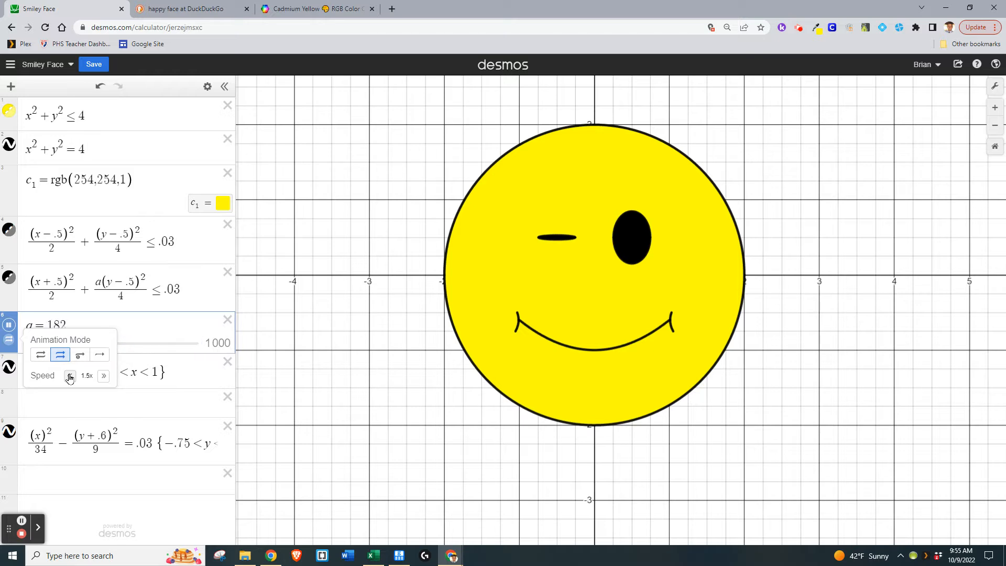
- Set the a slider's upper limit to 100 and play the wink animation
left_click(152, 322)
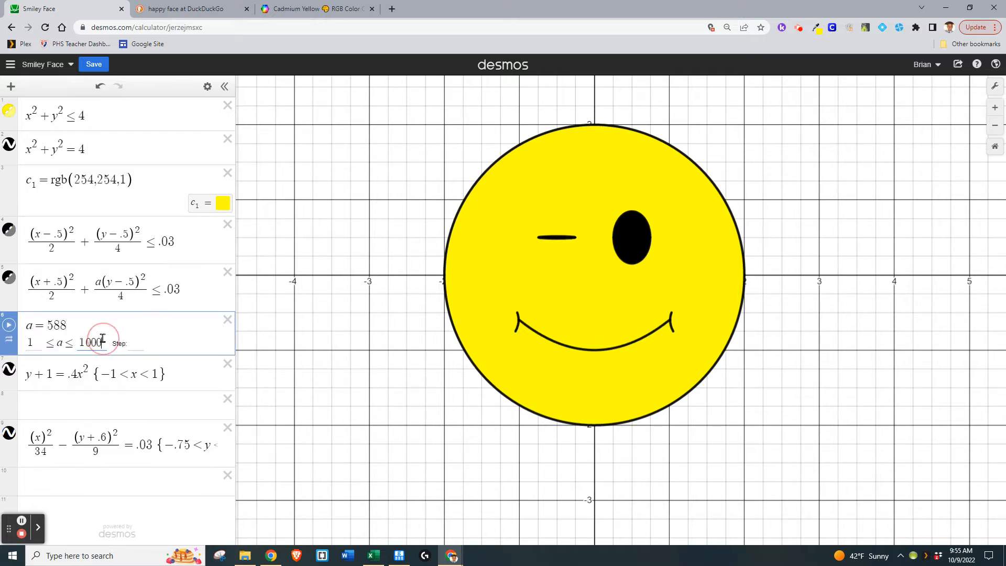
key("BackSpace")
left_click(9, 329)
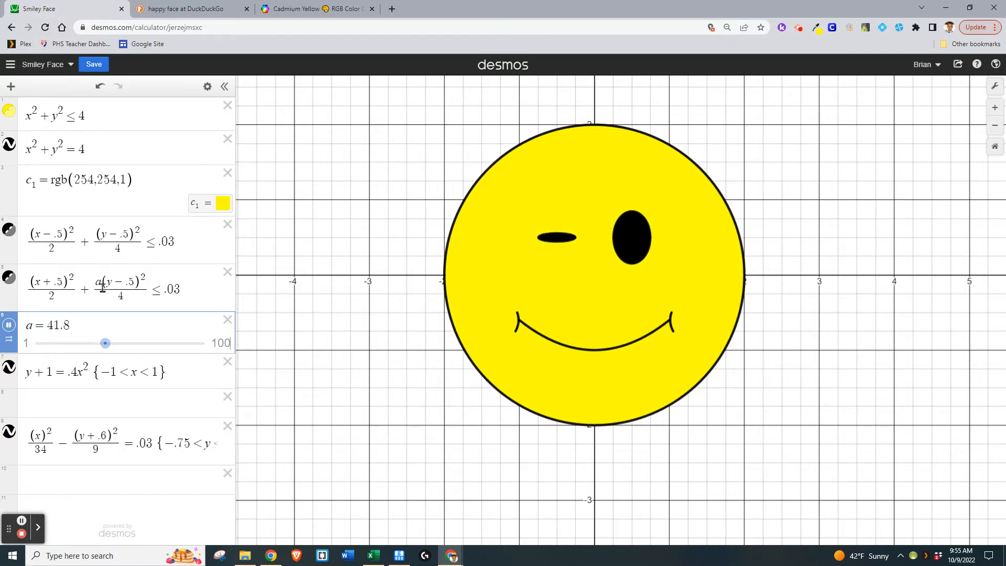
- Try moving a from the numerator to the denominator of the left eye's y-term, and undo the change
left_click(202, 291)
left_click(106, 283)
key("BackSpace")
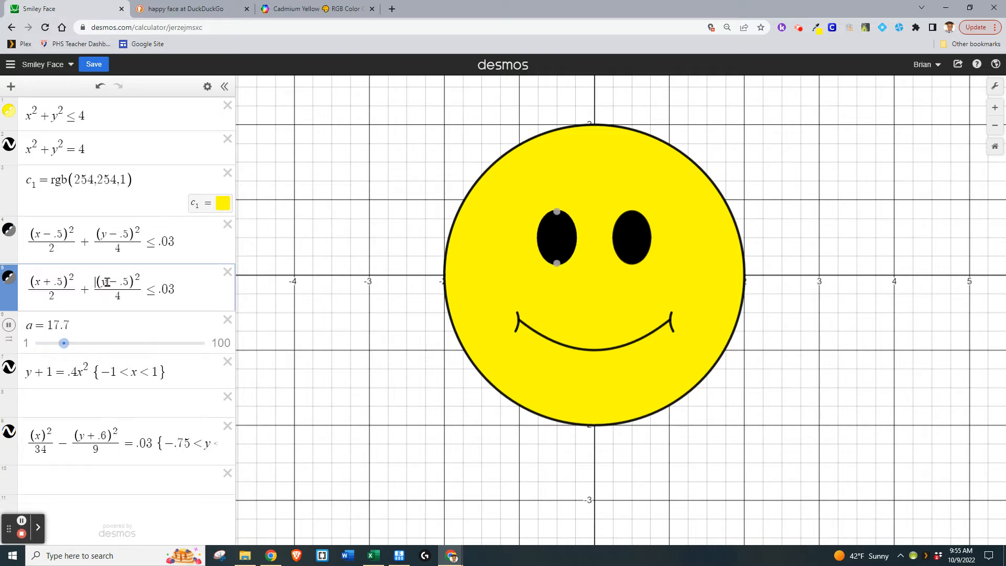
type("a")
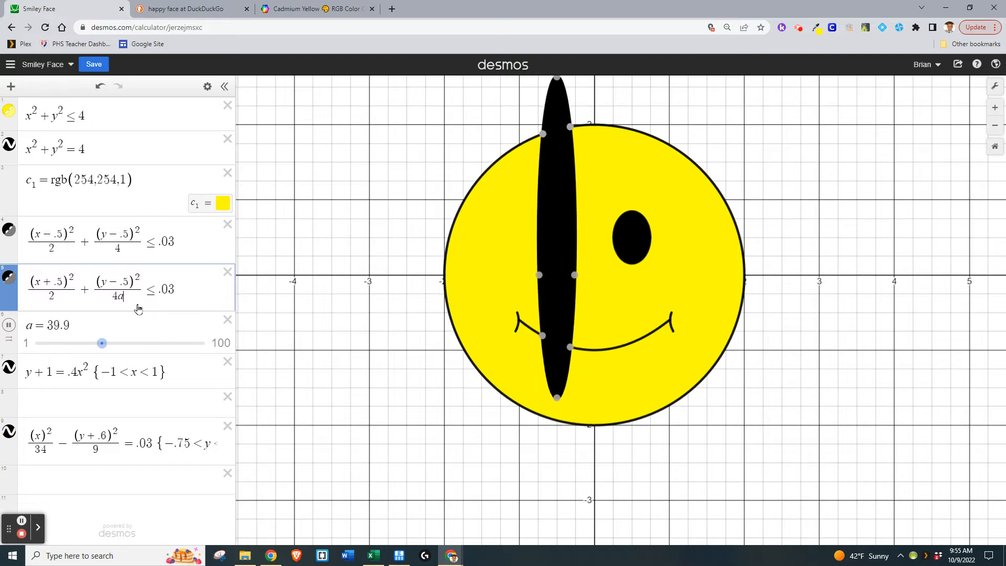
key("ctrl+z")
key("ctrl+z")
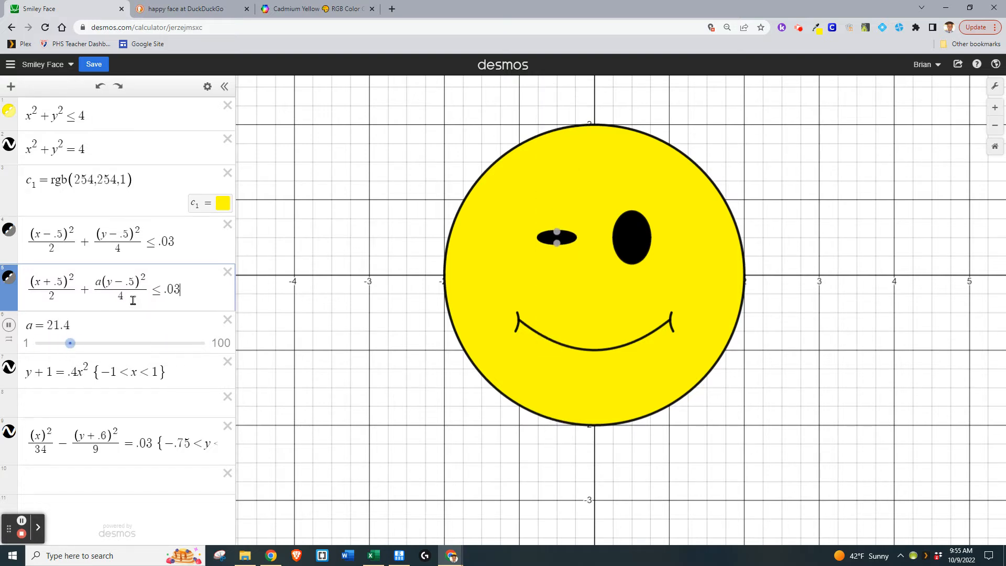
- Stop the wink animation, multiply the smile parabola's .4x² term by b, and add a slider for b
left_click(8, 325)
left_click(9, 368)
left_click(9, 369)
left_click(69, 373)
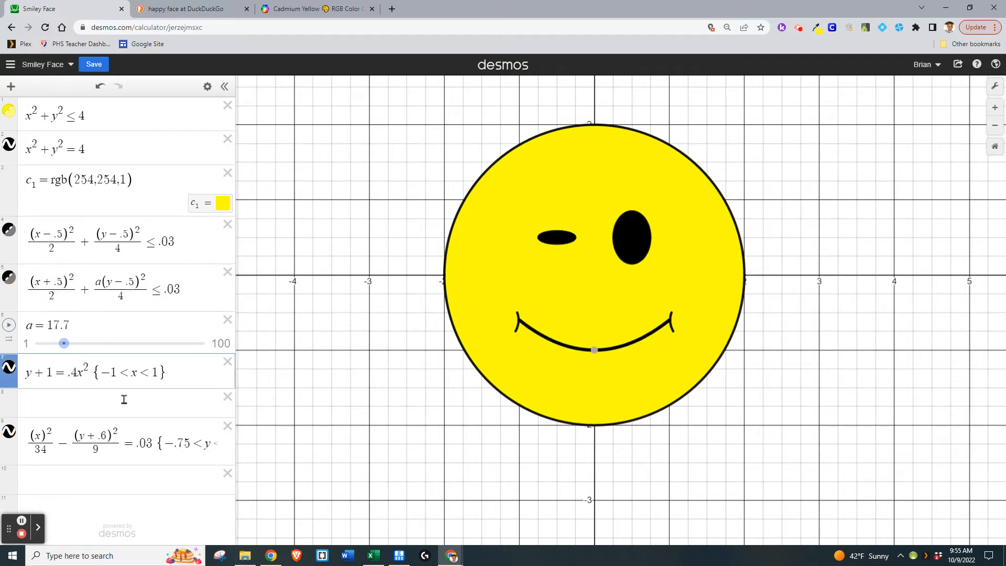
type("a")
key("BackSpace")
type("b")
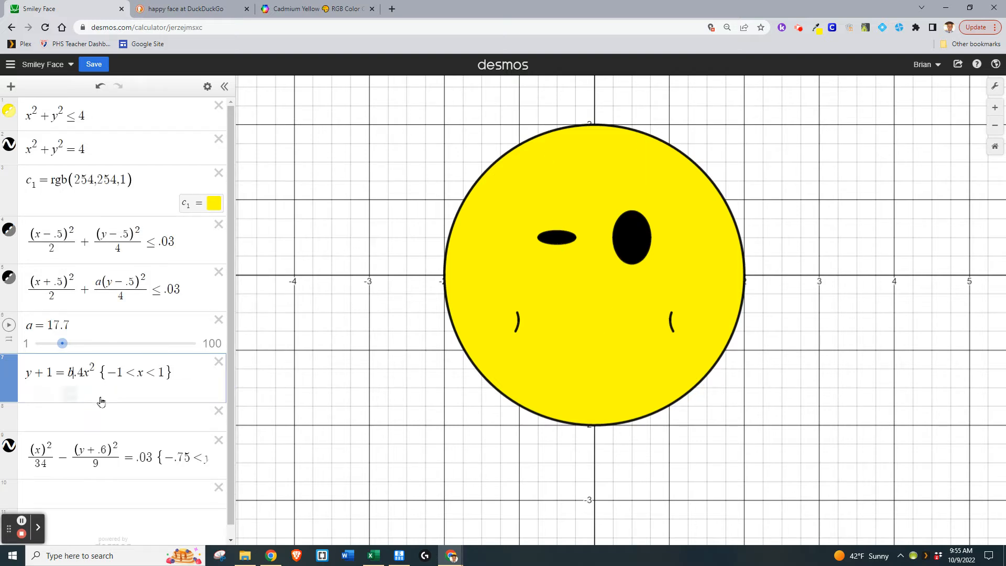
left_click(69, 395)
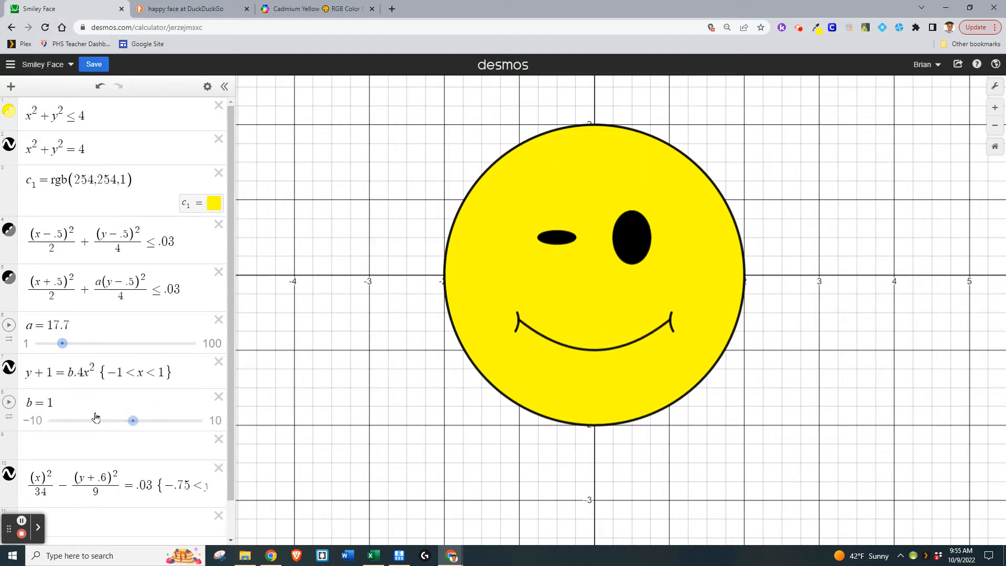
- Limit the b slider to -1 through 1 and play its animation to flip the smile
left_click(9, 403)
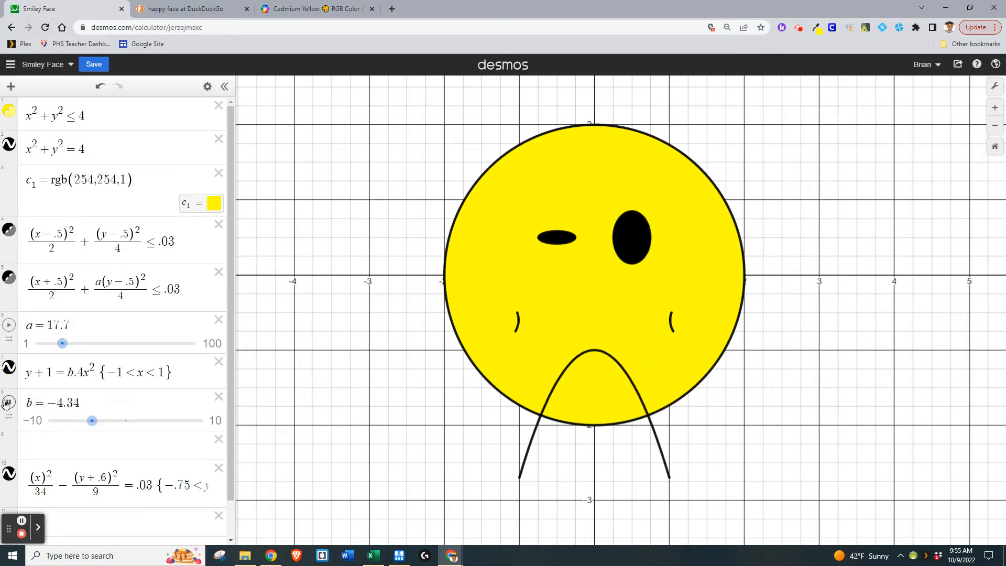
left_click(35, 422)
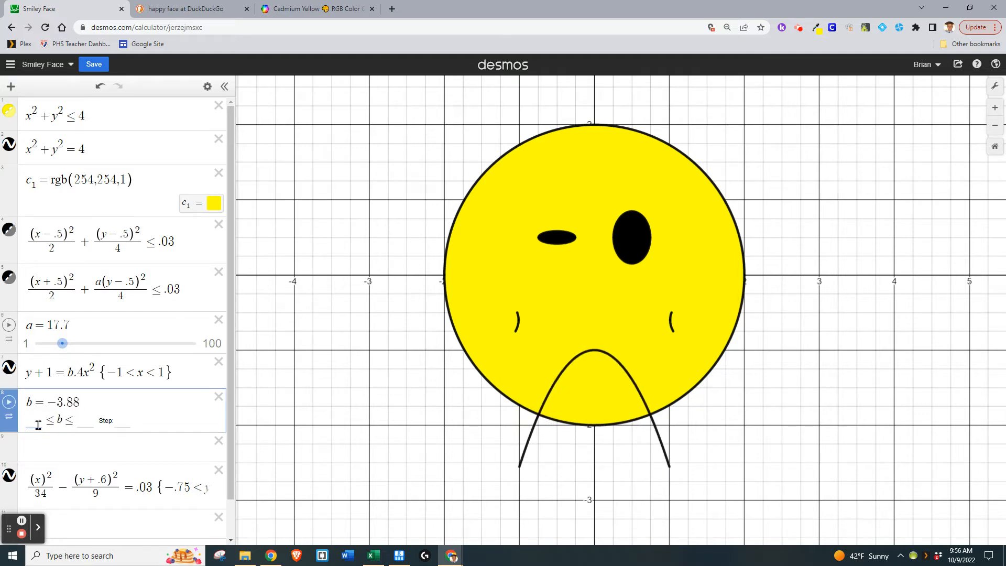
type("-1")
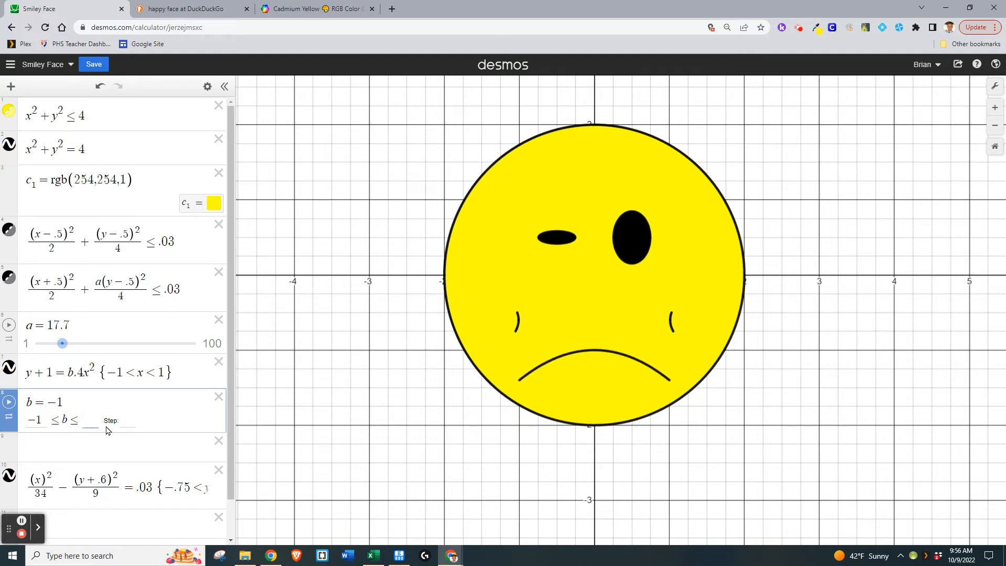
left_click(8, 404)
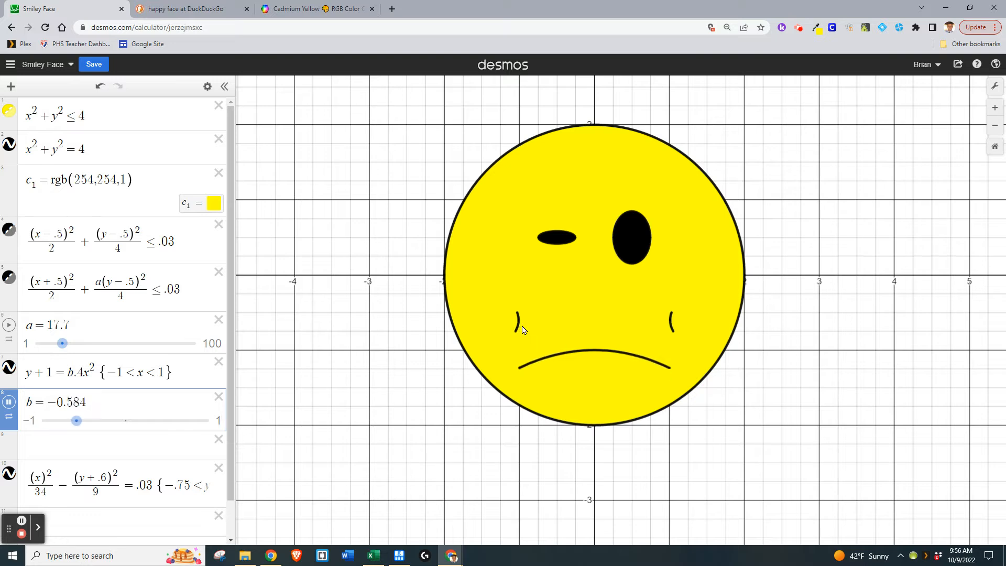
- Try multiplying the y-term numerator of the mouth-corner hyperbola by b, and remove the b again
left_click_drag(74, 479, 124, 507)
left_click(74, 474)
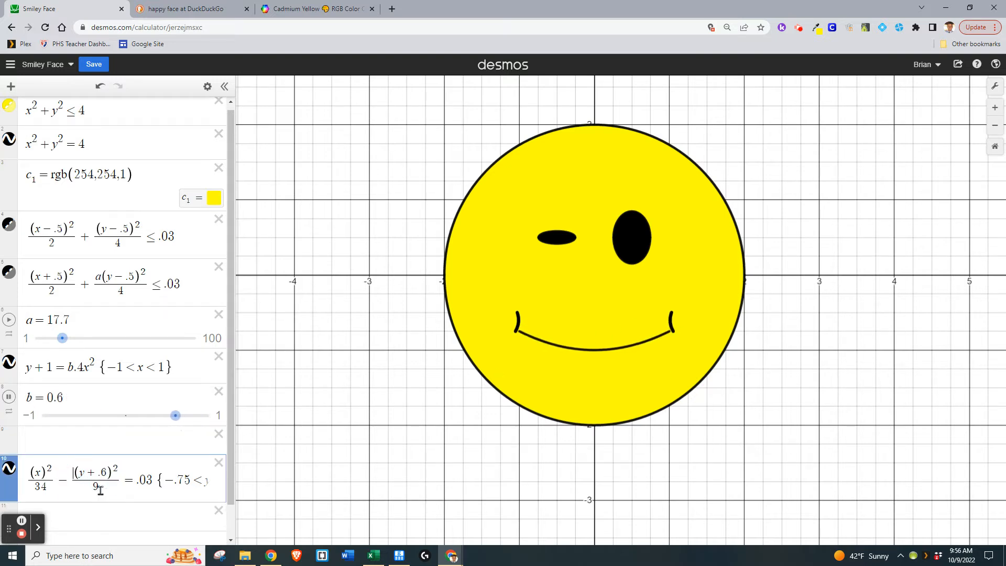
type("b")
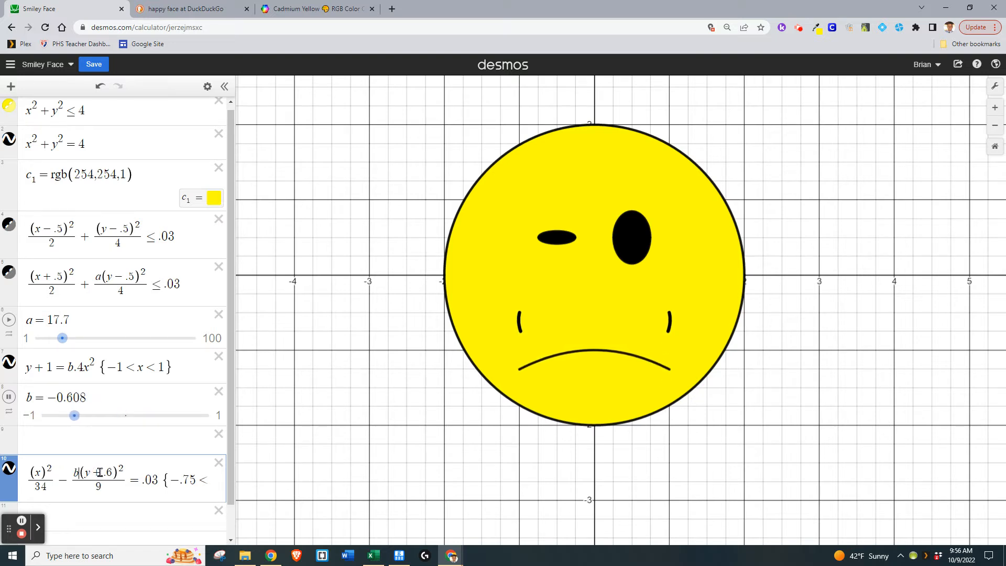
key("BackSpace")
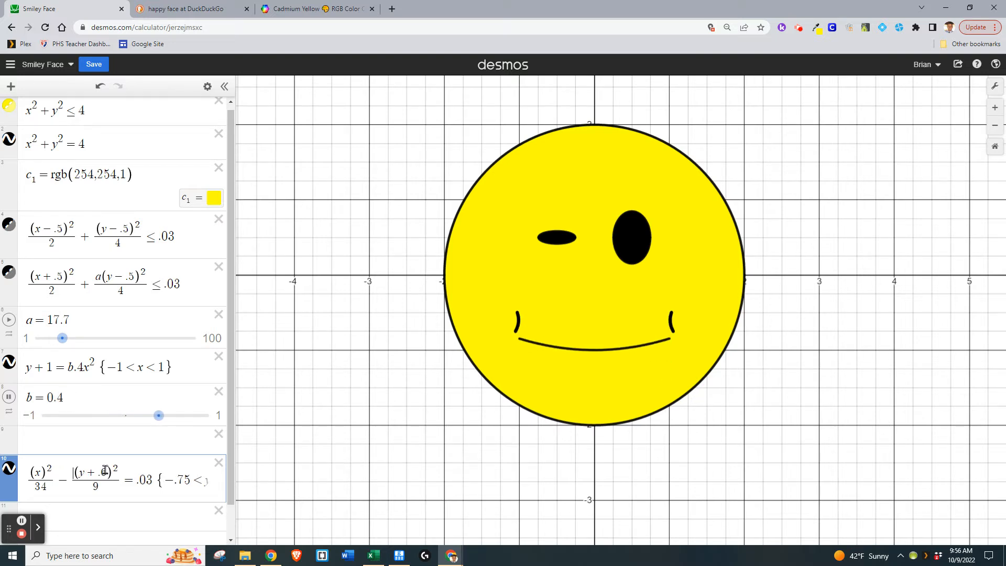
- Hide the hyperbola that draws the corners of the mouth
left_click(8, 470)
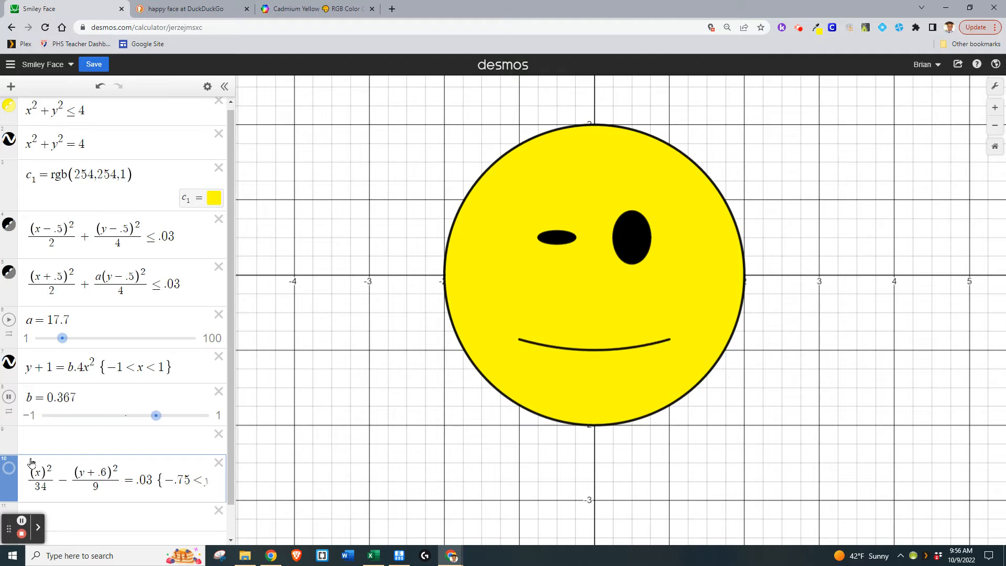
- Stop the b animation, remove b from the smile parabola along with its slider, and show the mouth-corner hyperbola again
left_click(9, 396)
left_click(73, 368)
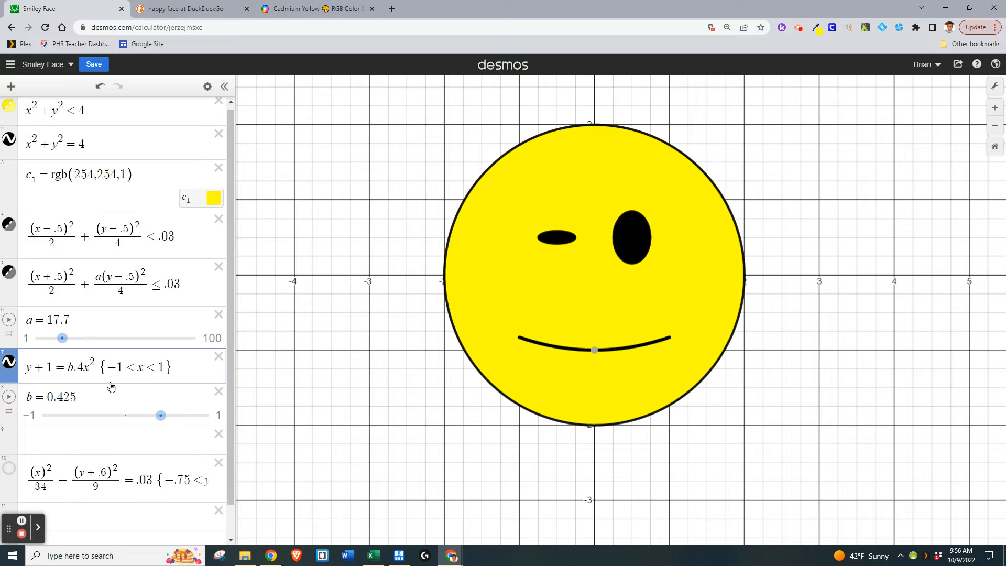
key("BackSpace")
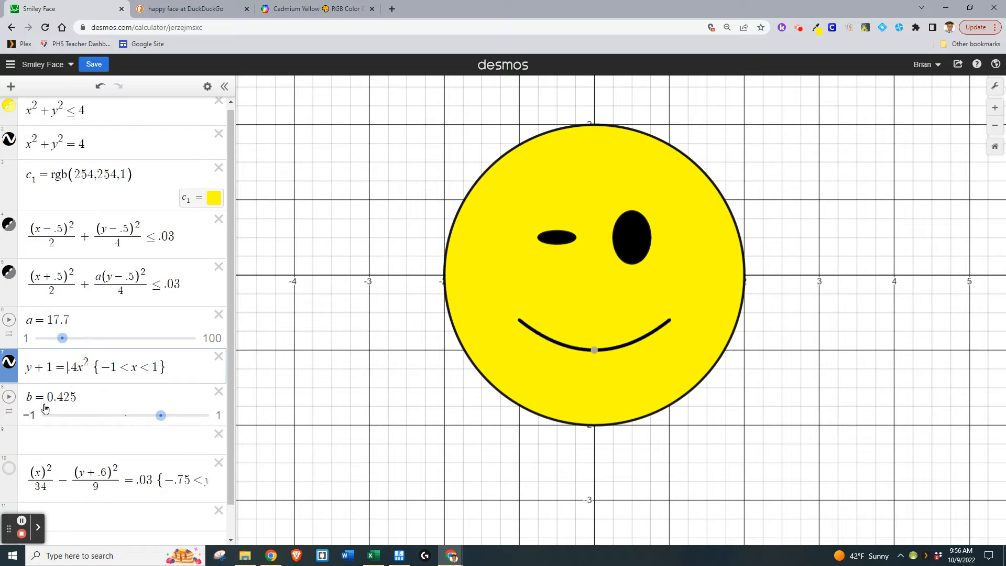
left_click(216, 393)
left_click(10, 431)
left_click(228, 396)
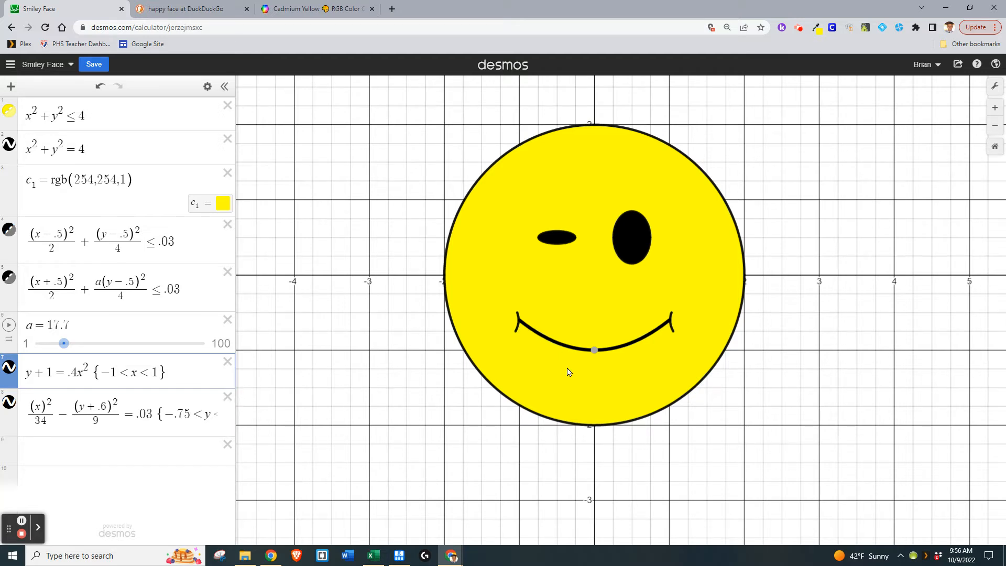
- Duplicate the smile parabola y + 1 = .4x² {−1 < x < 1} into the empty expression row below the hyperbola
left_click_drag(177, 371, 3, 377)
key("ctrl+c")
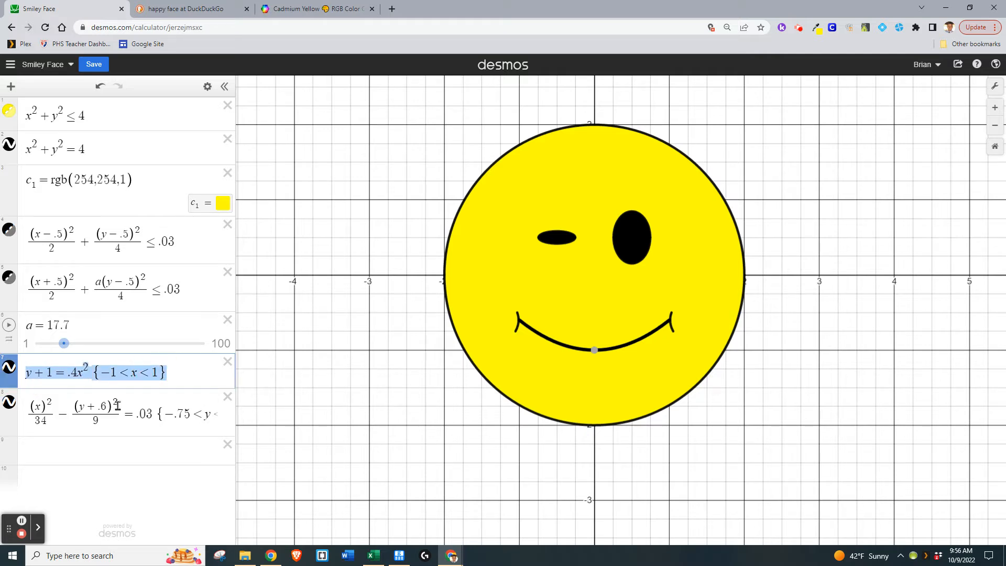
left_click(105, 447)
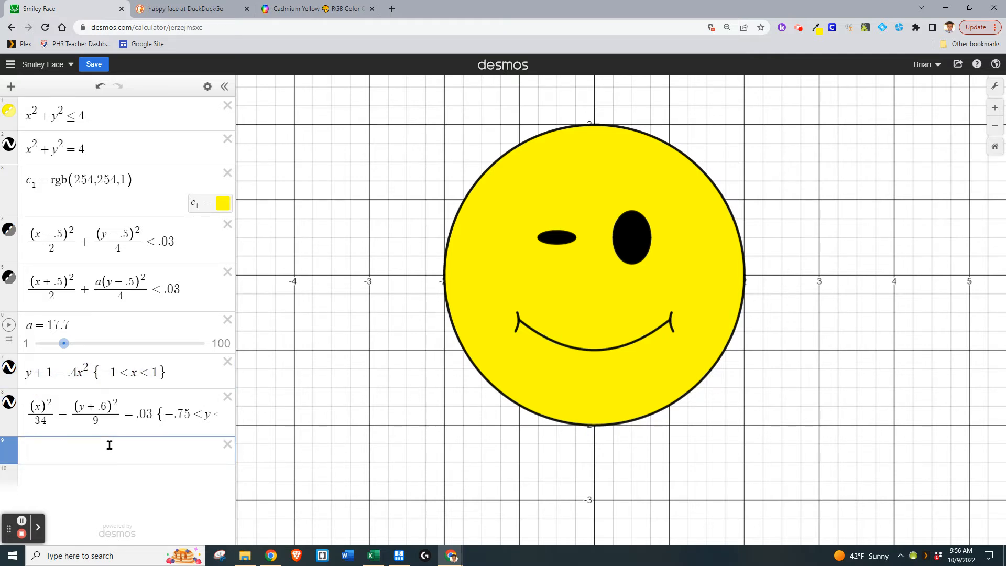
key("ctrl+v")
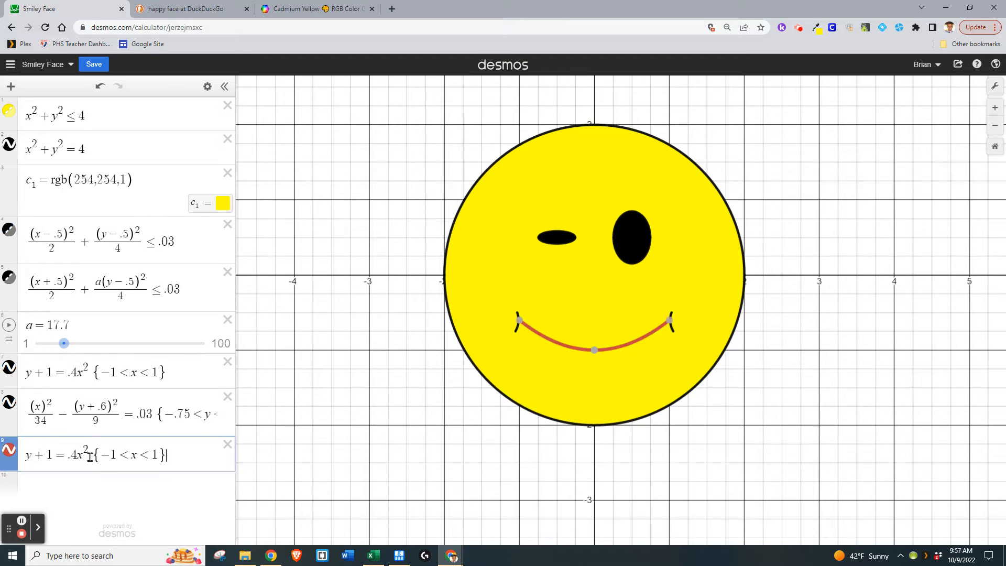
- Shift the copied parabola down by trying y + 2 and then setting its side of the equation to y + 1.5
left_click(54, 455)
key("BackSpace")
type("2")
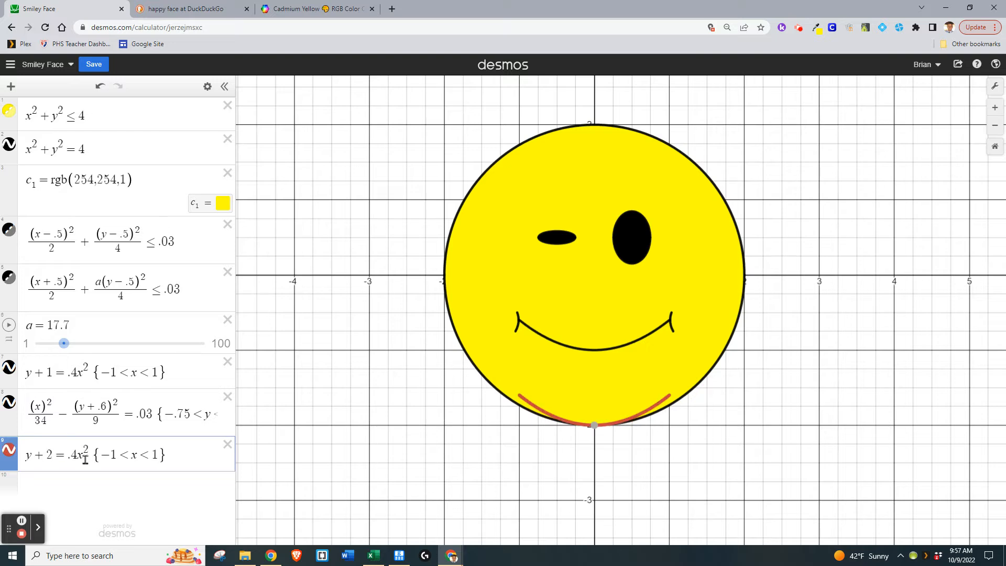
key("BackSpace")
type("1.")
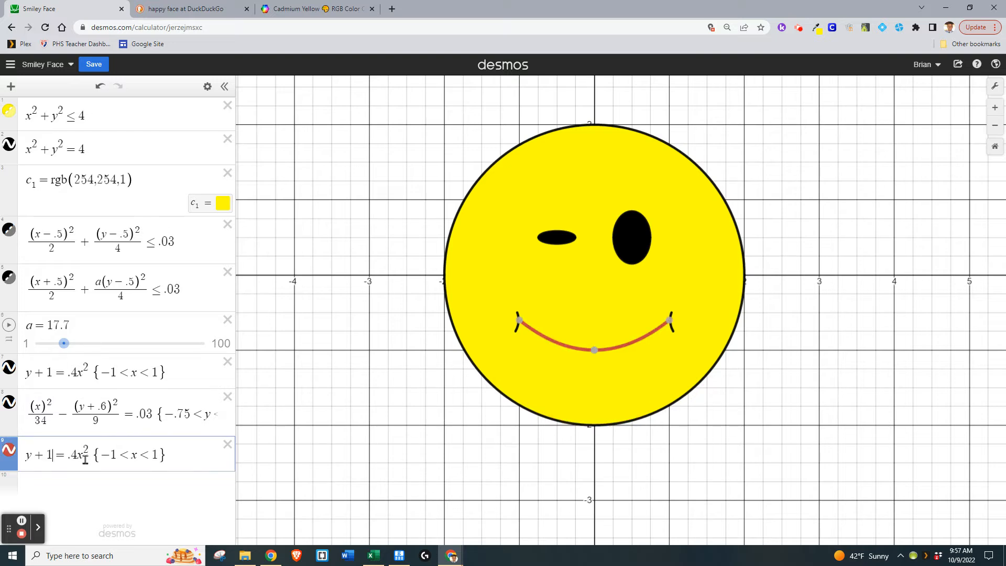
type("5")
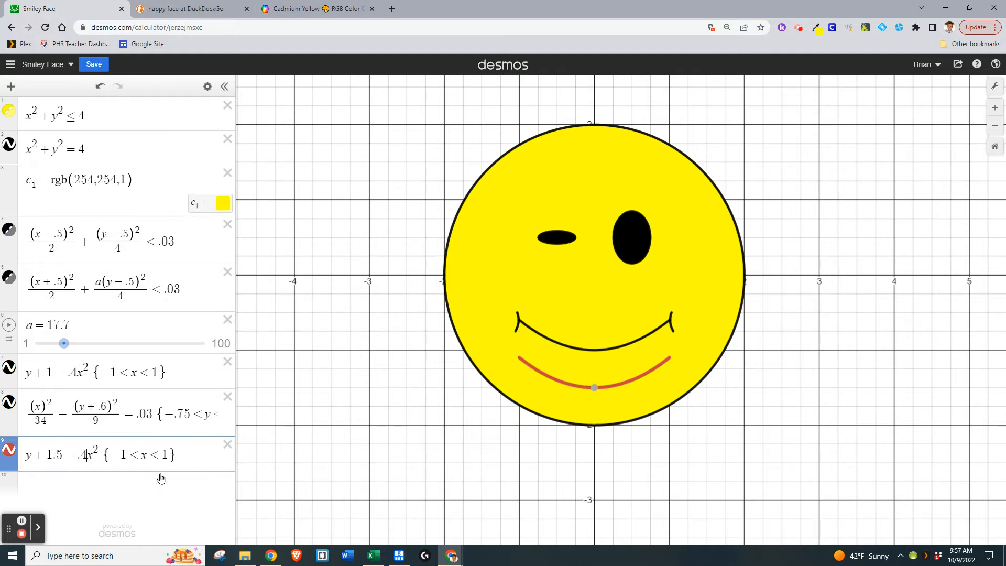
- Steepen the copied parabola by trying an x² coefficient of .8 and then setting it to .9
key("BackSpace")
type("8")
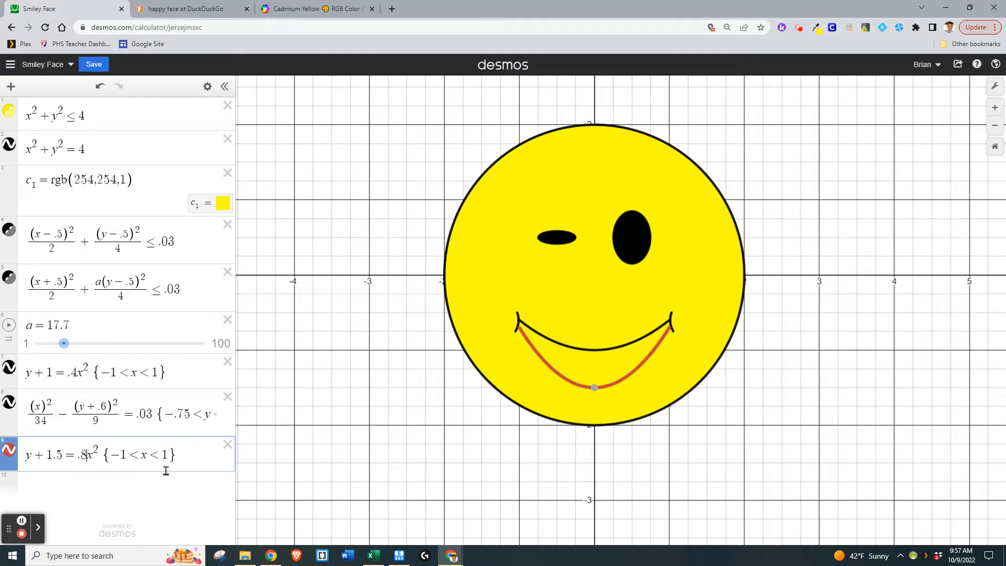
key("BackSpace")
type("9")
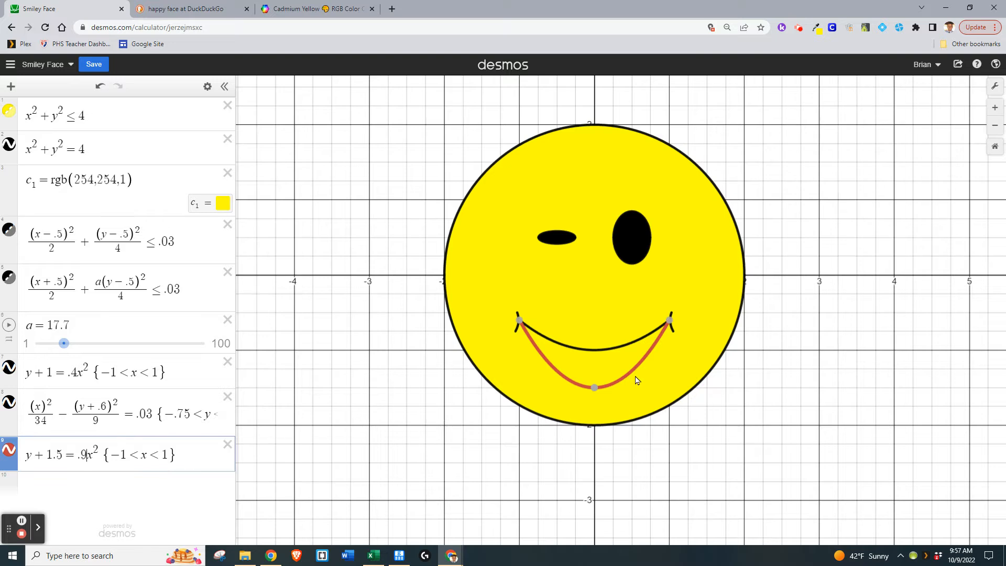
left_click(655, 374)
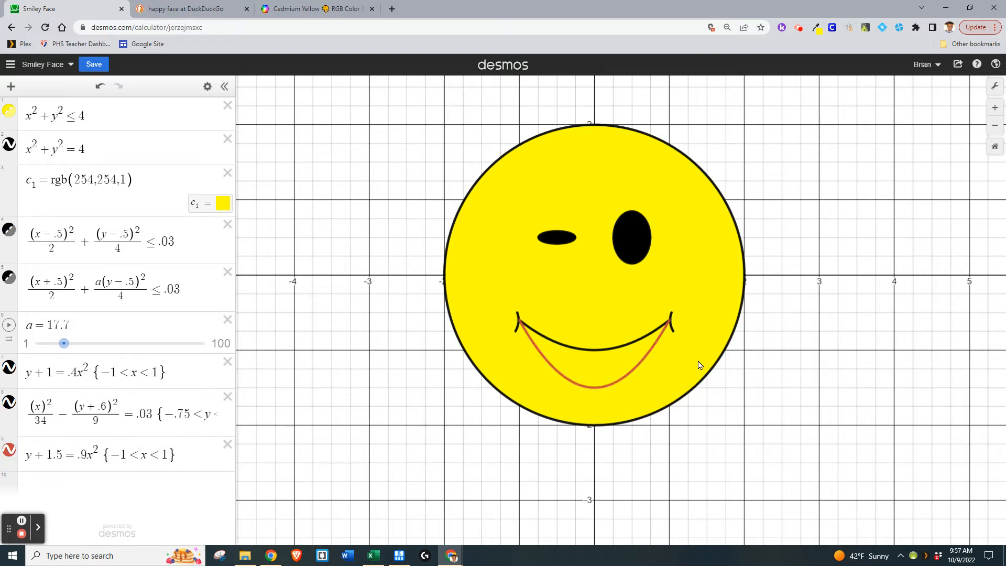
- Turn the copied parabola into the inequality y + 1.5 ≥ .9x² to shade the area above it
left_click(68, 455)
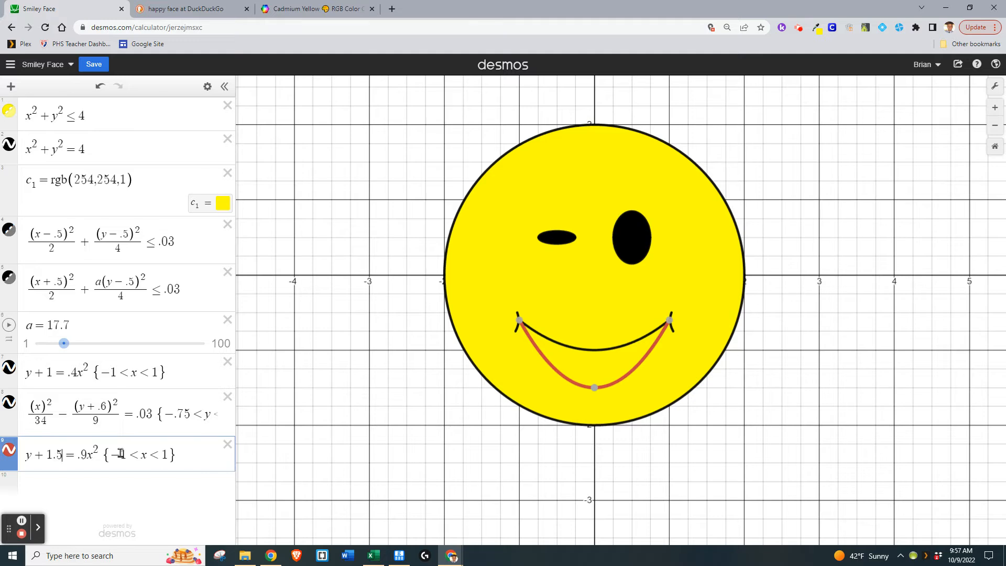
type(">")
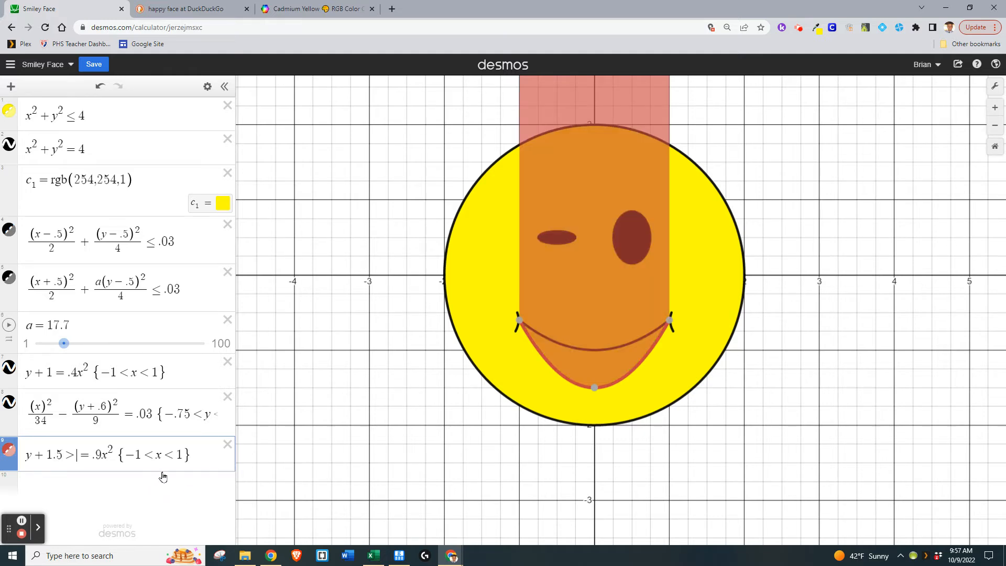
type("=")
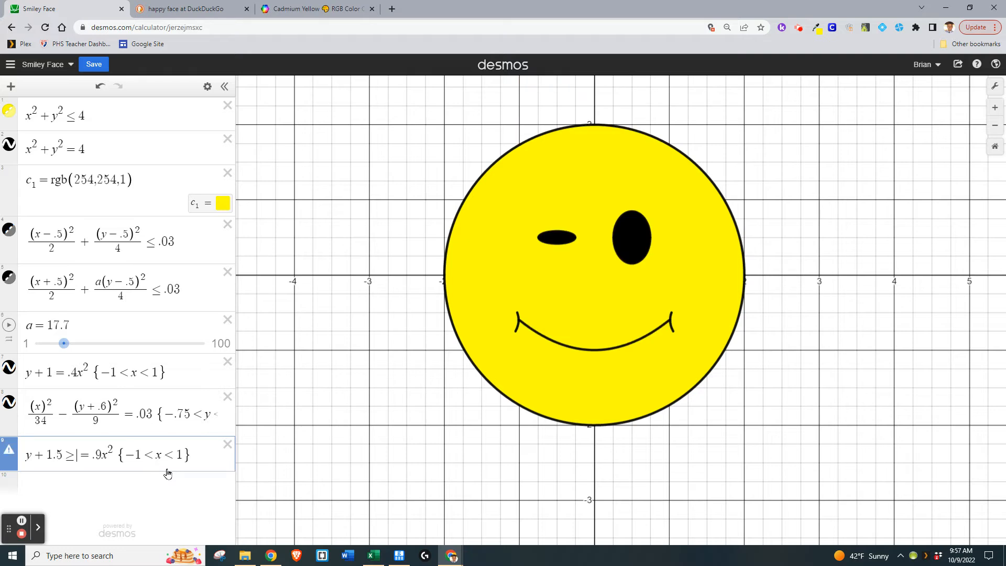
key("Delete")
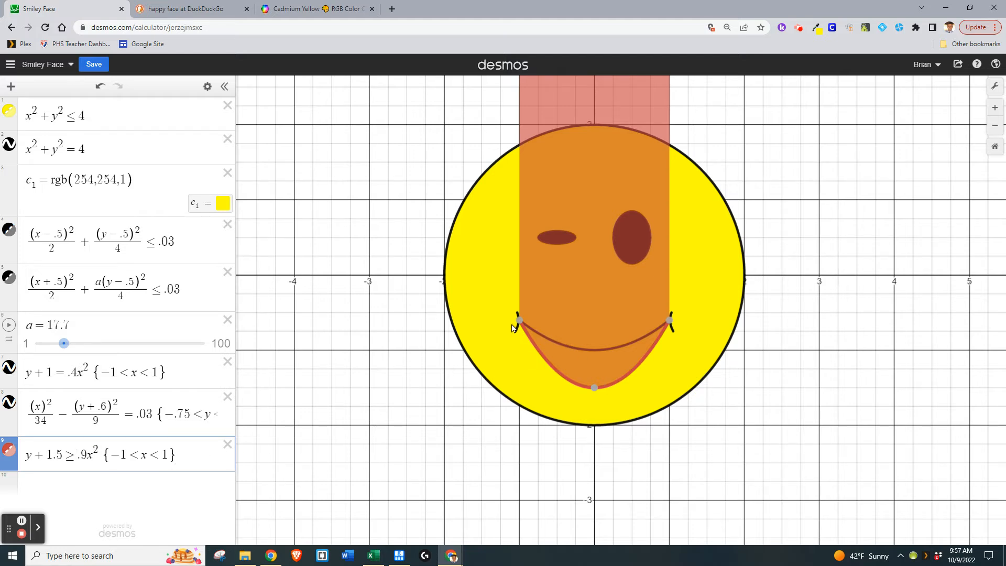
- Add a second restriction on y to the shaded region, trying upper limits of 0, −1, −.5 and −.75
mouse_move(519, 326)
type("{")
type("y < 0")
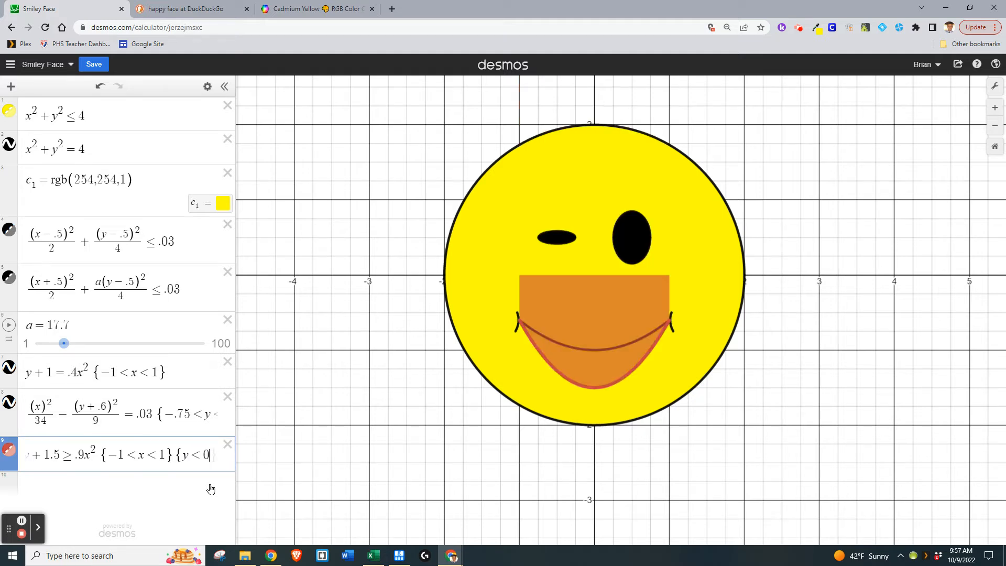
key("BackSpace")
type("-1")
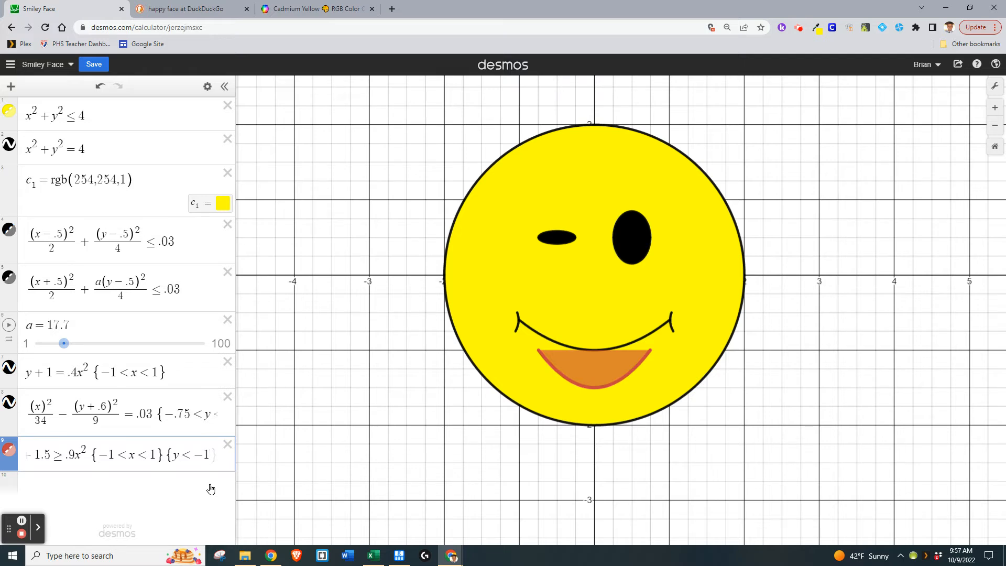
key("BackSpace")
type("-.5")
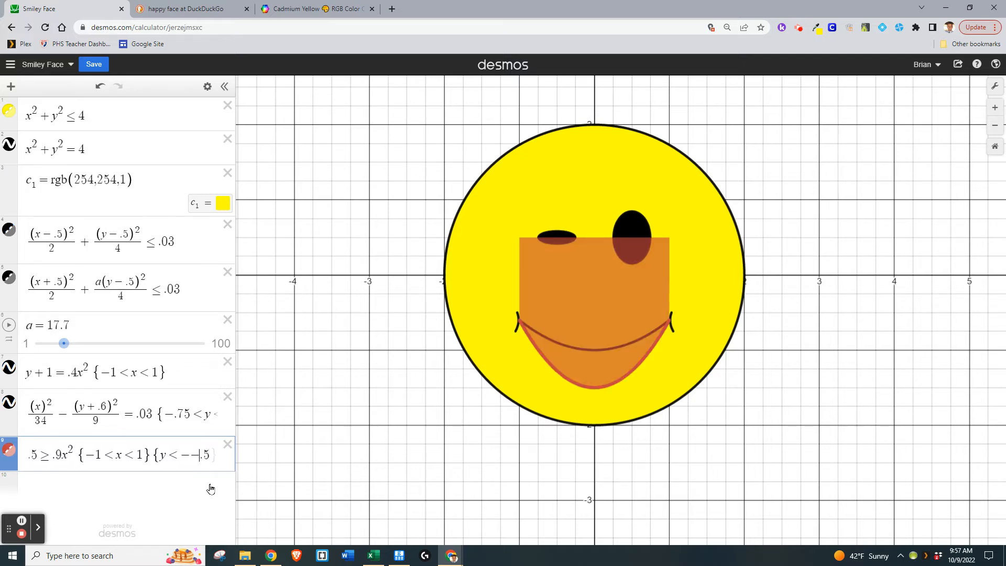
key("BackSpace")
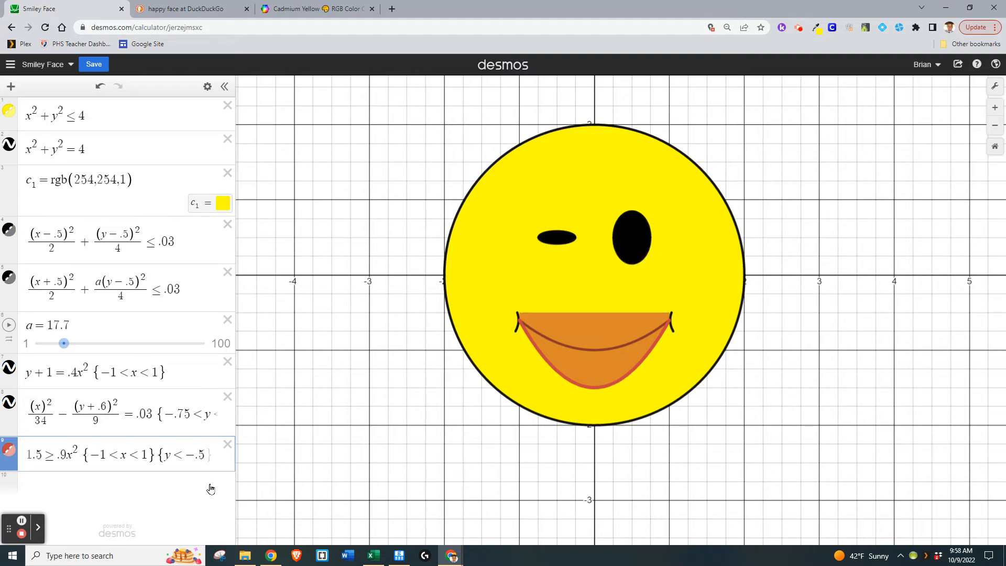
type("7")
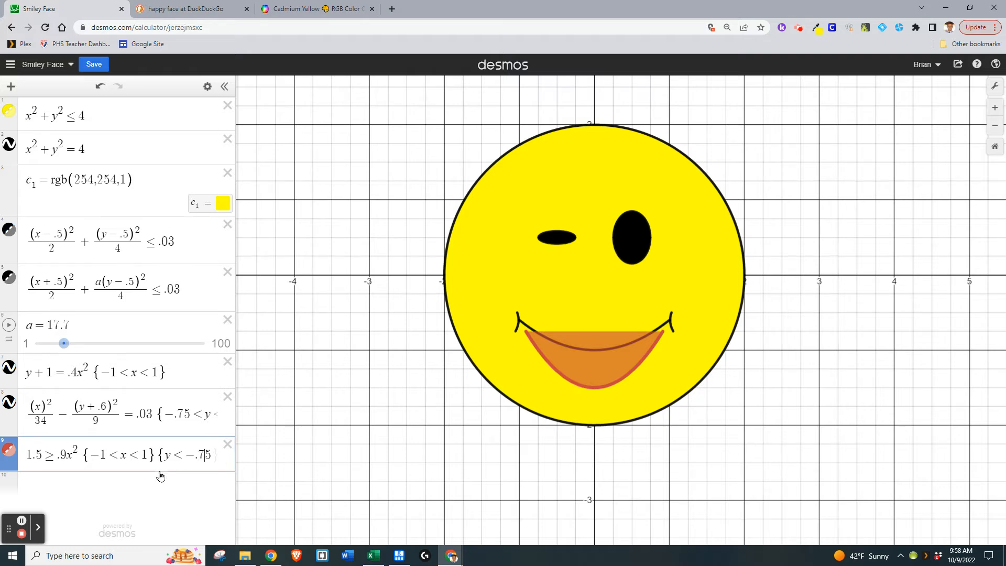
- Replace the y < −.75 condition inside the shaded region's second braces with y + 1 = .4x² copied from the smile parabola
left_click(162, 455)
left_click_drag(162, 455, 203, 457)
key("BackSpace")
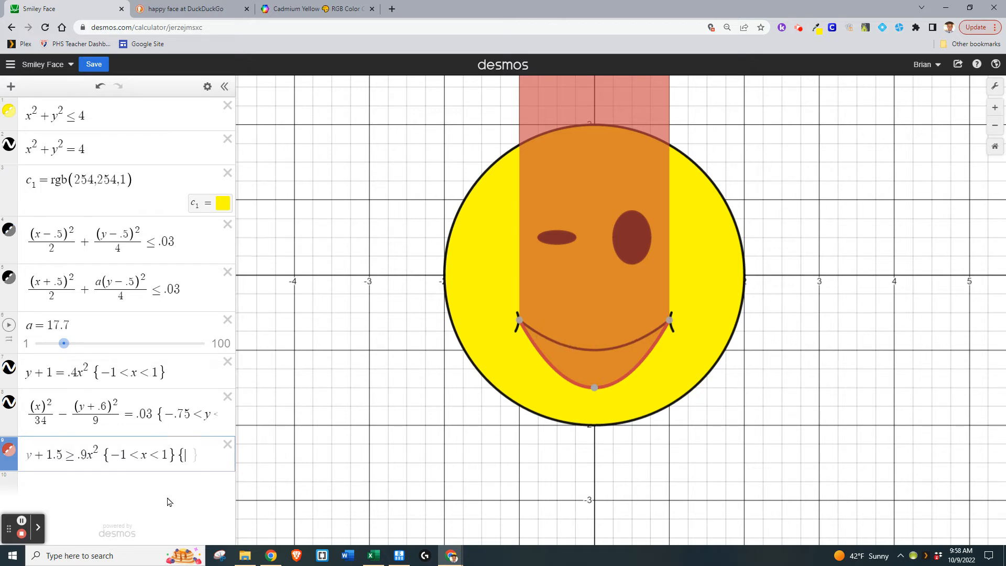
left_click_drag(160, 373, 24, 384)
left_click(65, 379)
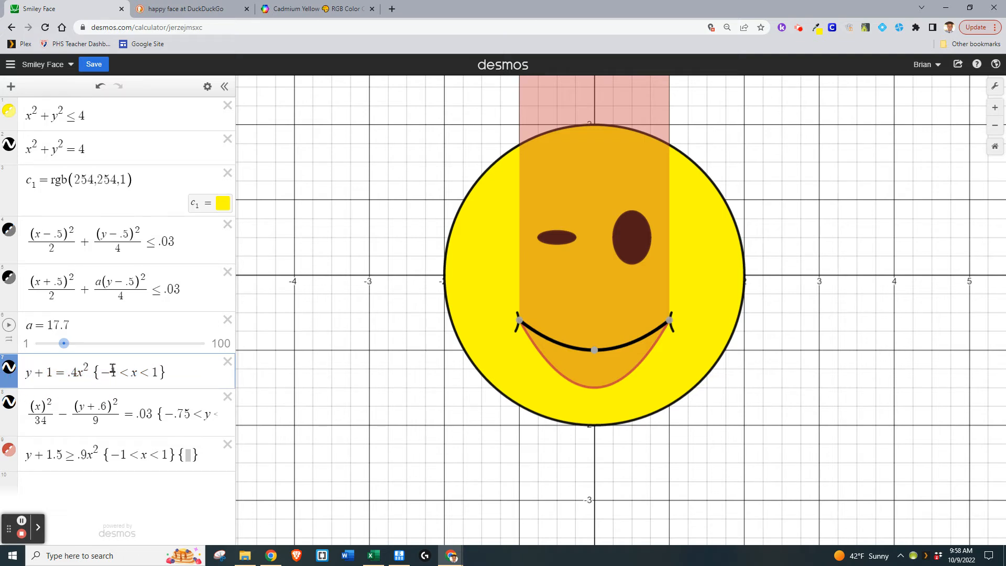
left_click_drag(89, 372, 26, 377)
right_click(48, 381)
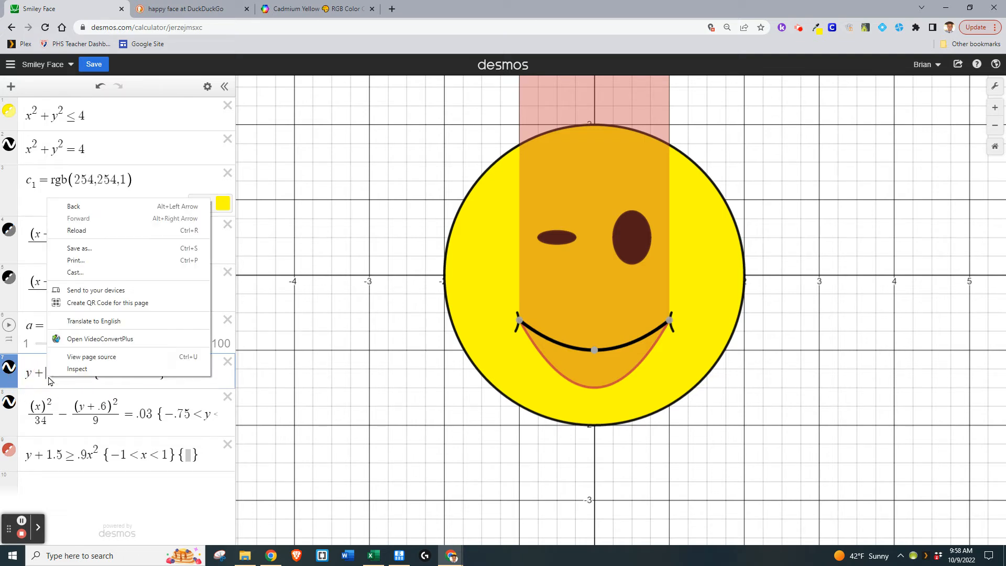
left_click(25, 376)
left_click_drag(26, 374, 88, 373)
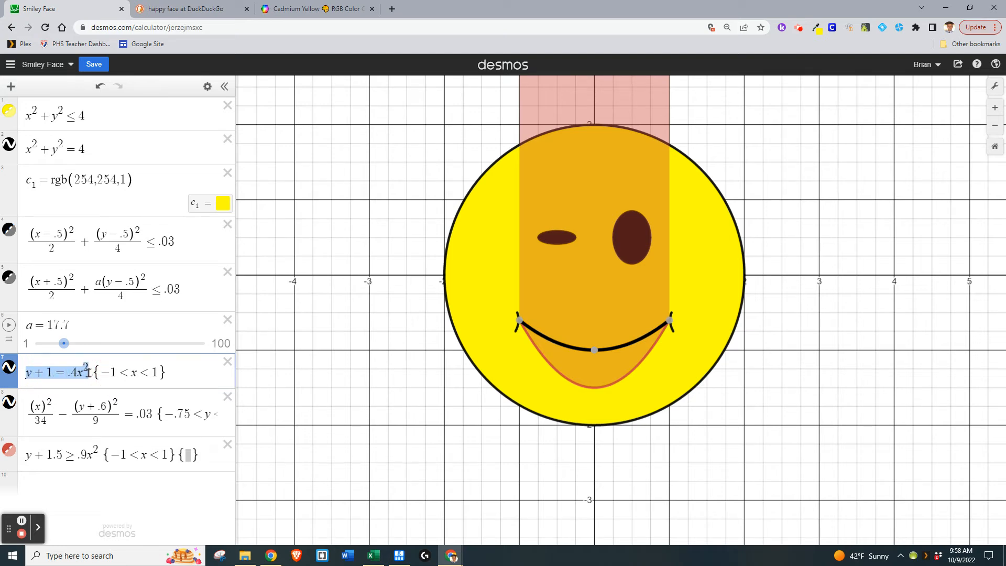
left_click(188, 454)
key("ctrl+v")
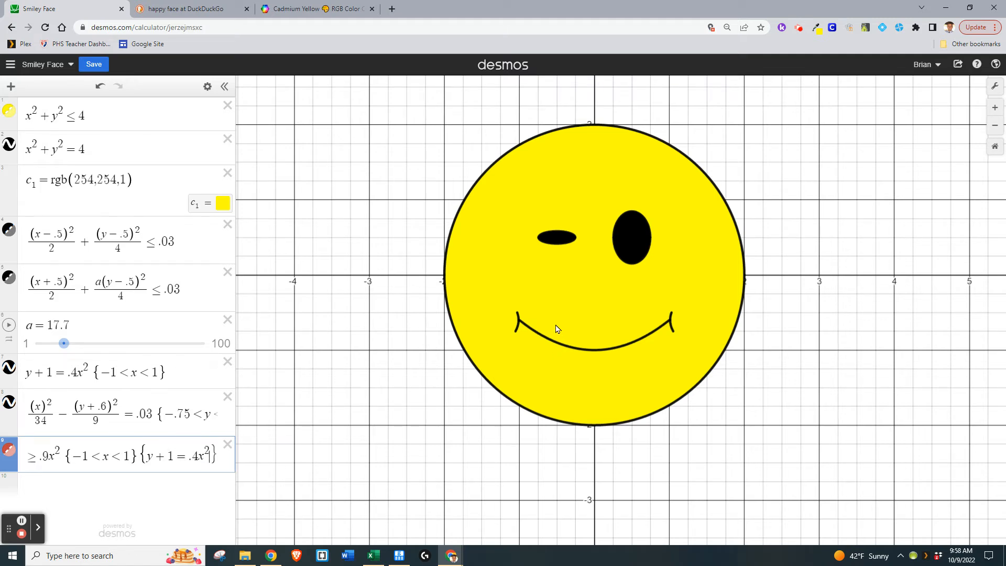
- Insert a less-than sign before the equals sign in the y + 1 = .4x² restriction to shade only below the smile
key("Left")
key("Left")
key("Left")
key("Left")
key("Left")
key("Left")
type("<")
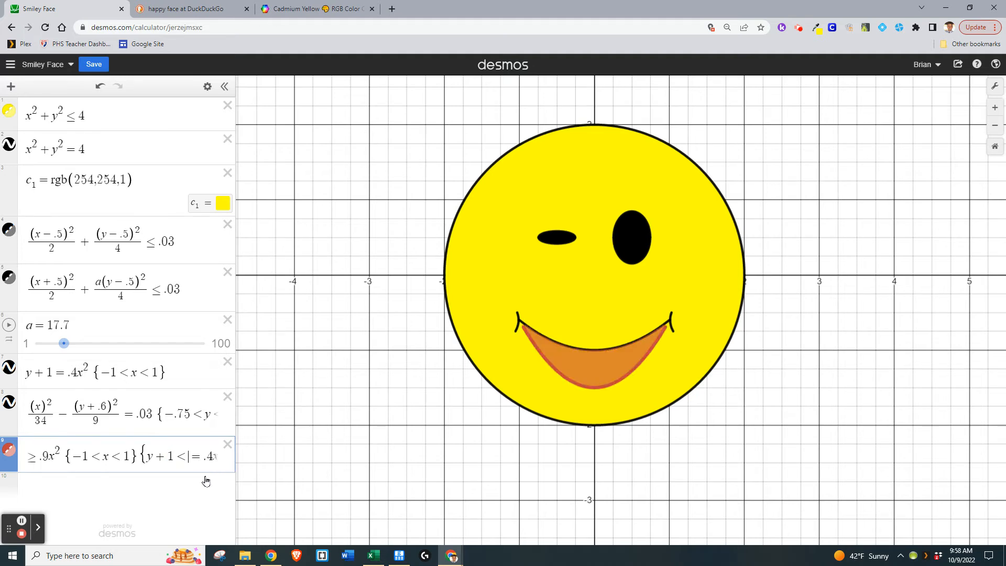
left_click(131, 486)
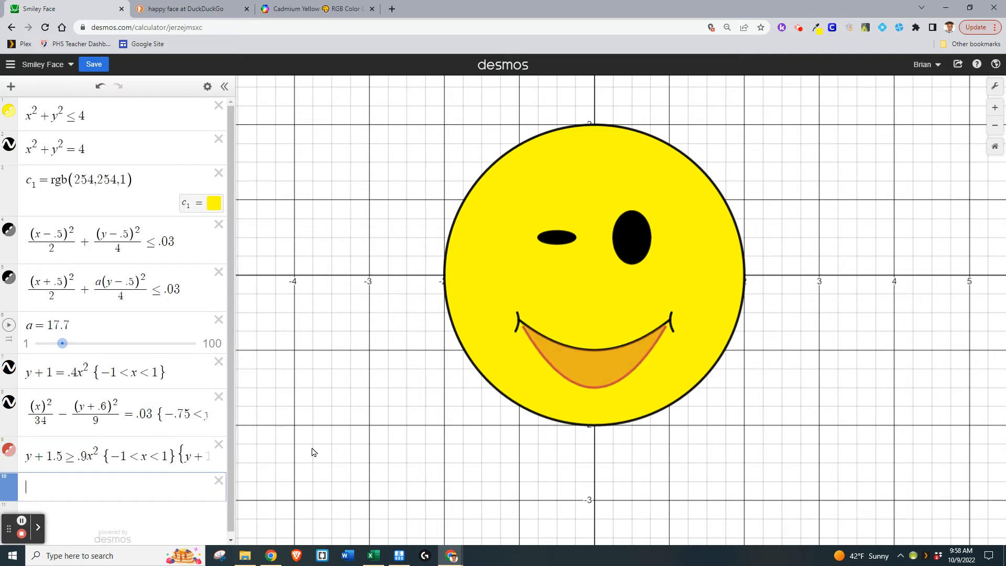
- Widen the shaded mouth region's x restriction to −1.1 < x < 1.1
left_click(127, 456)
type(".1")
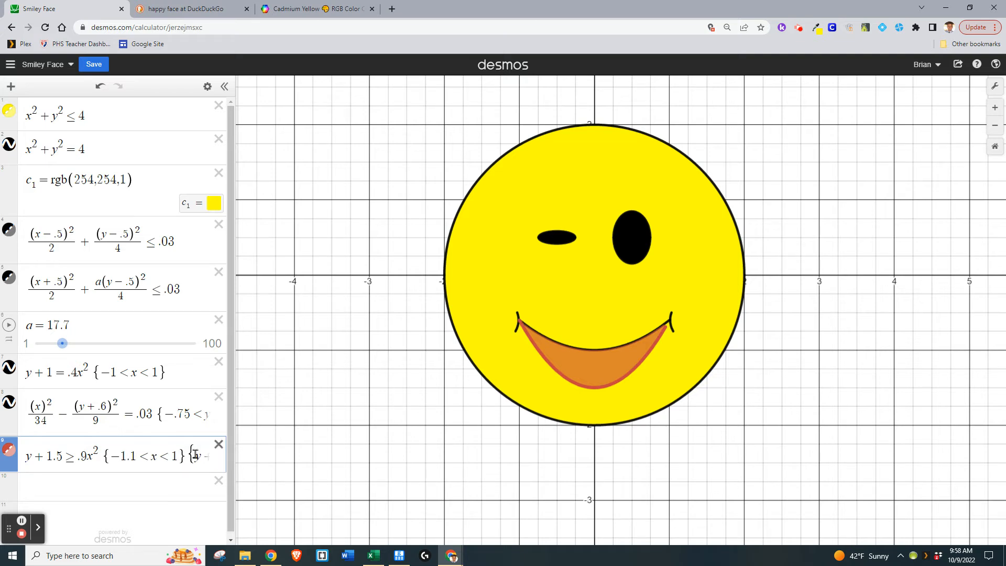
key("Right")
key("Right")
key("Right")
key("Right")
type(".1")
- Switch to the RGB color code site, search the colors for pink, and open Barbie Pink
left_click(315, 9)
left_click(97, 177)
type("pink")
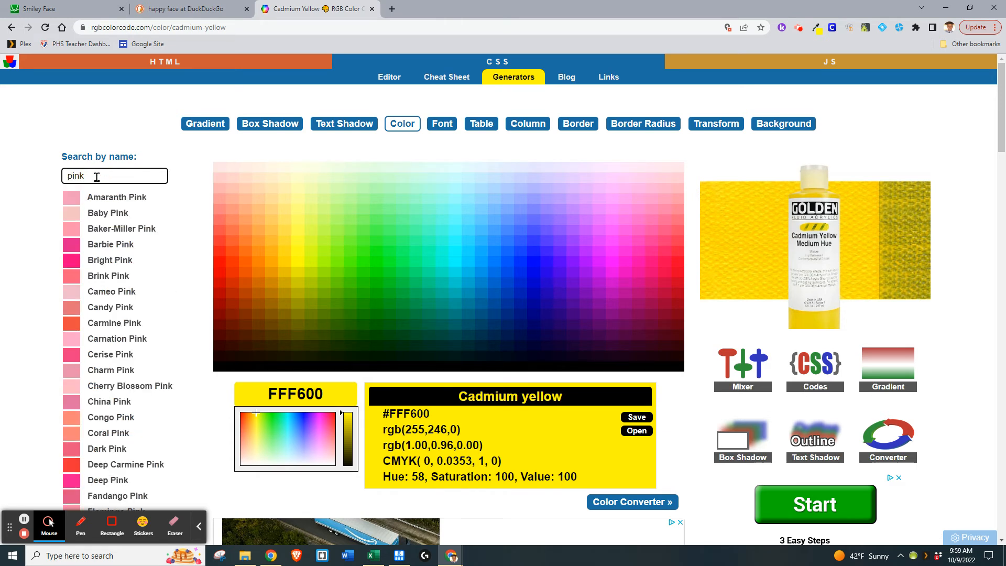
left_click(72, 246)
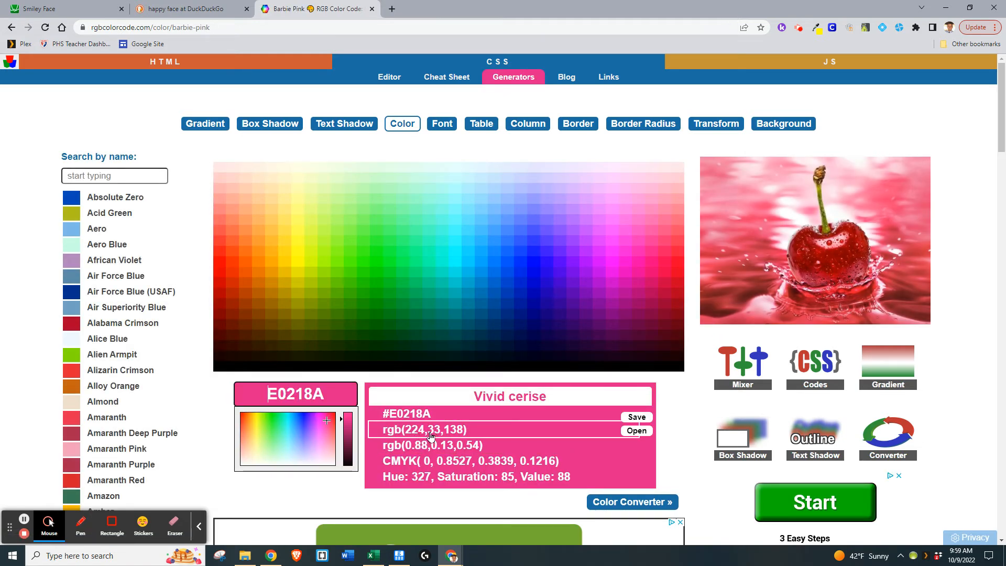
- Return to Desmos and define the mouth color c₂ = rgb(224,33,138) in the empty row, using the color site's RGB code
left_click(60, 5)
left_click(90, 482)
type("c_2=rgb(")
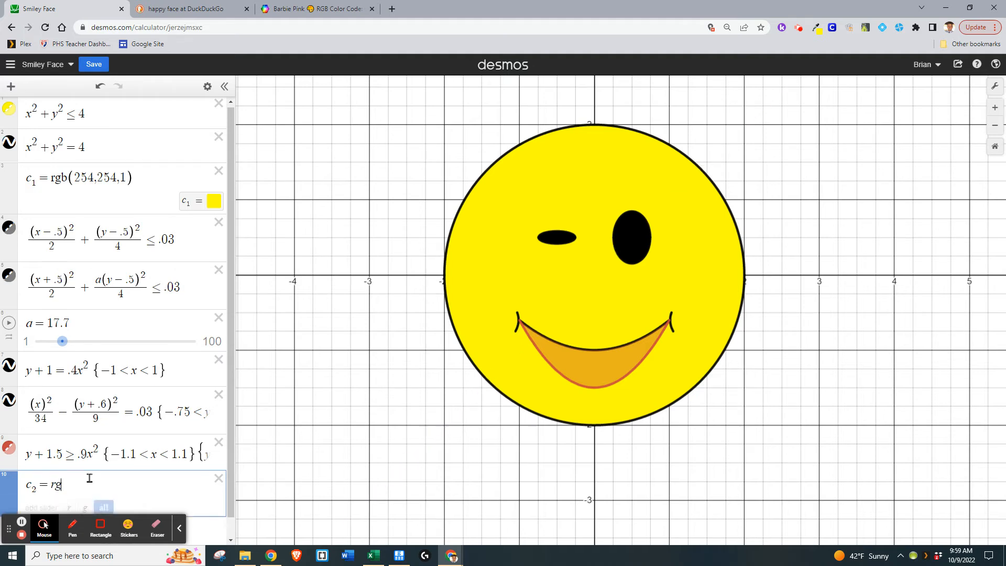
left_click(317, 8)
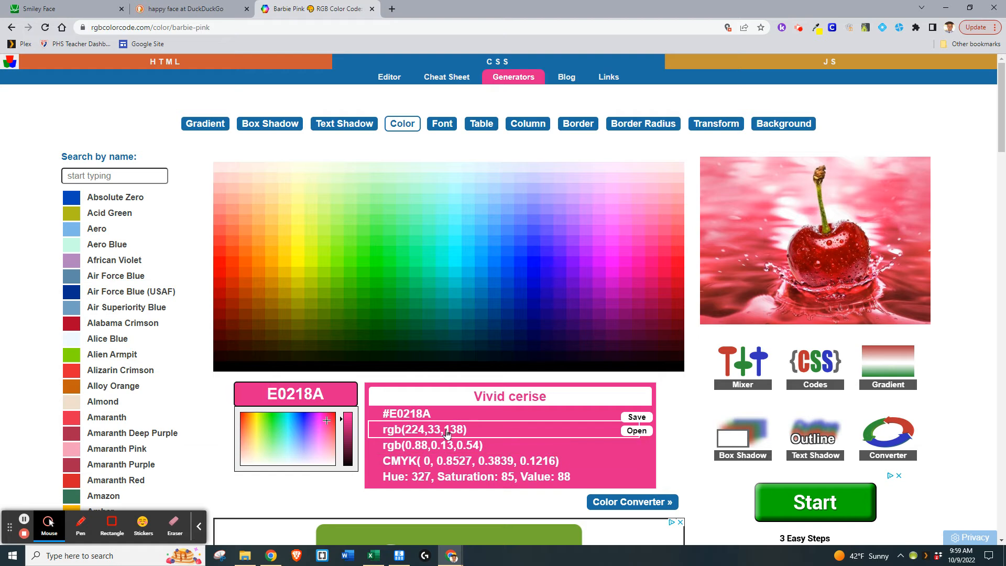
left_click(47, 9)
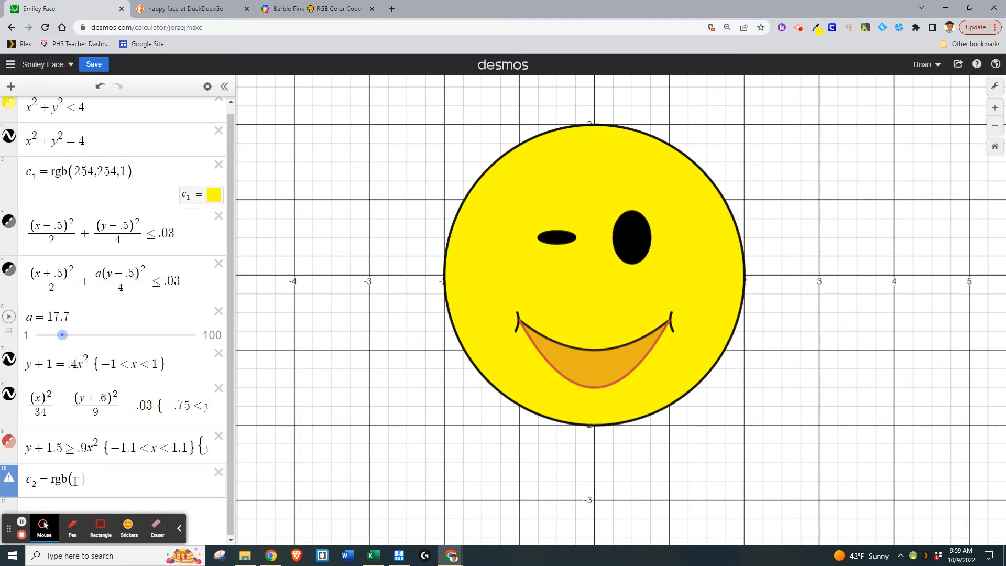
type("224,133")
key("BackSpace")
key("BackSpace")
type(",33,138")
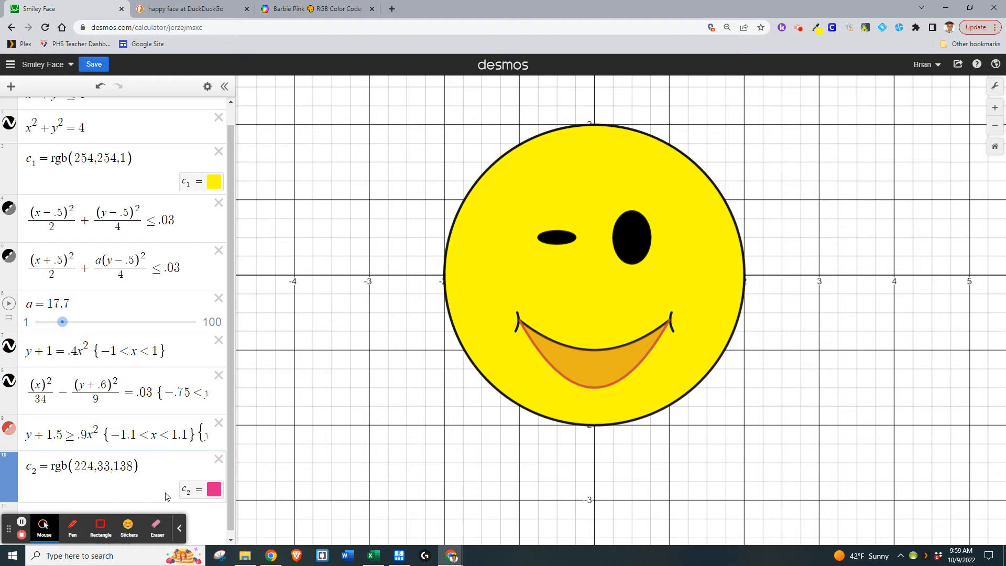
- Recolor the shaded mouth region with the custom pink c₂
left_click(9, 429)
left_click(48, 491)
left_click(136, 496)
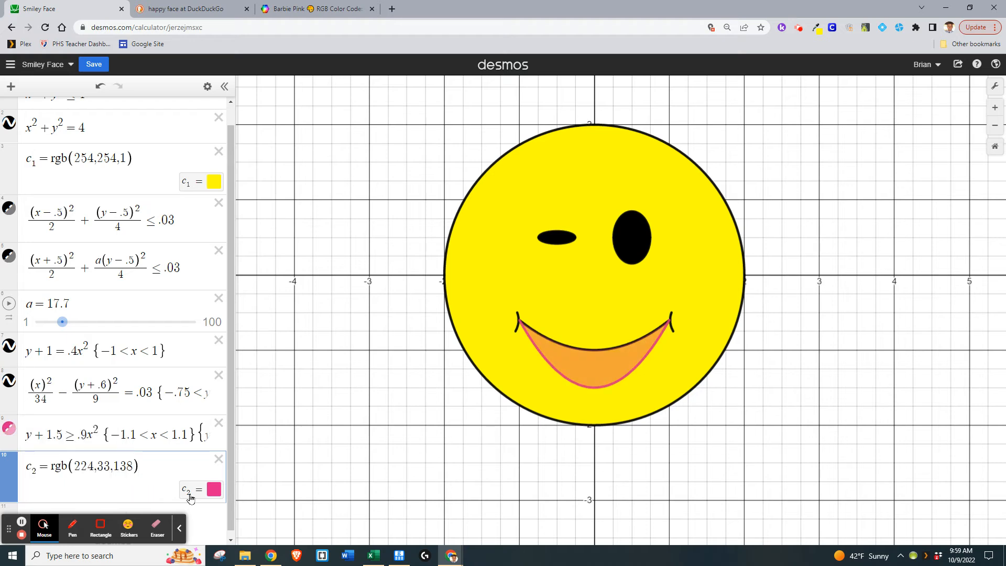
left_click(10, 429)
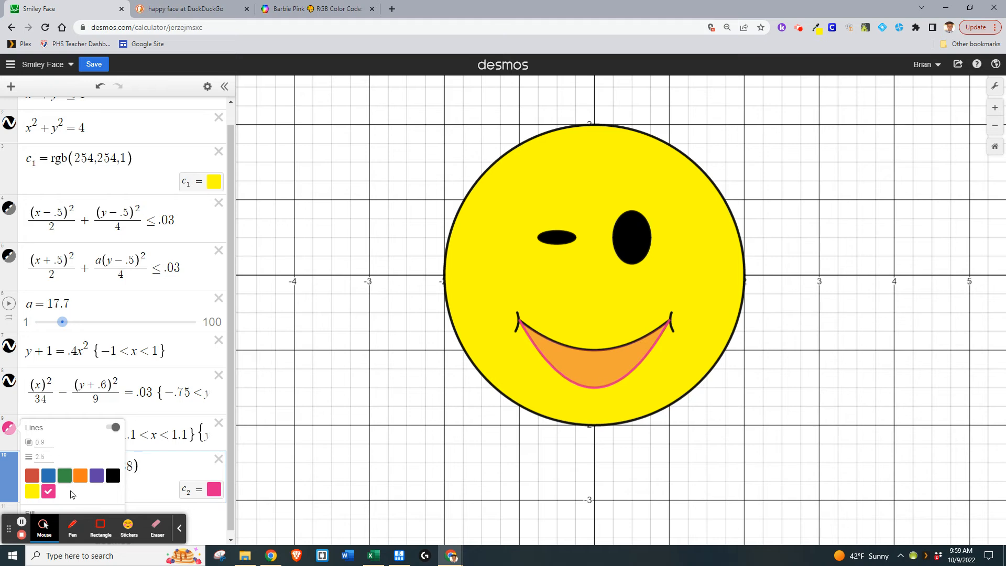
left_click(179, 528)
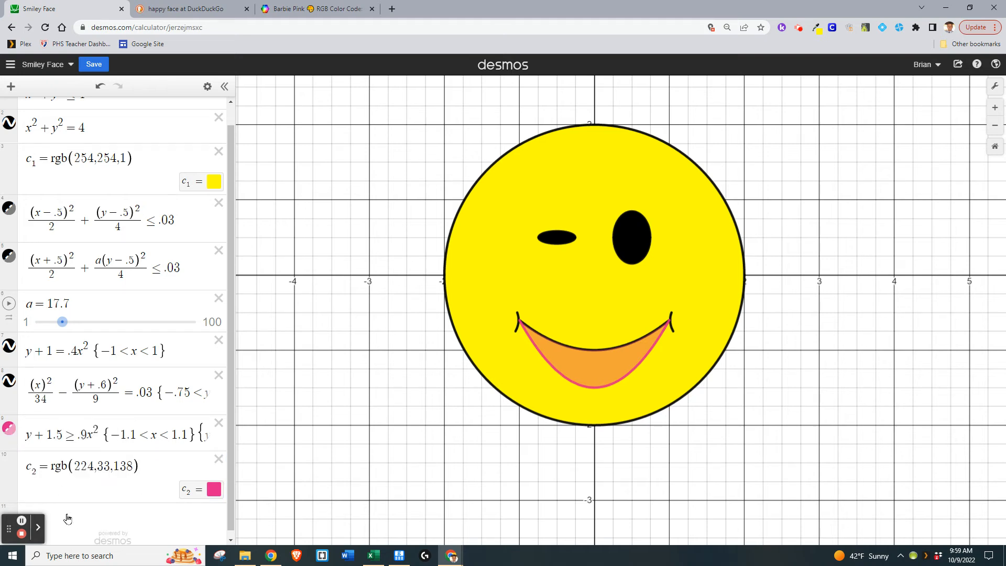
- Move the shaded mouth inequality directly below the y + 1 = .4x² row and set its fill opacity to 1
scroll(117, 479, "down", 1)
left_click_drag(11, 434, 10, 384)
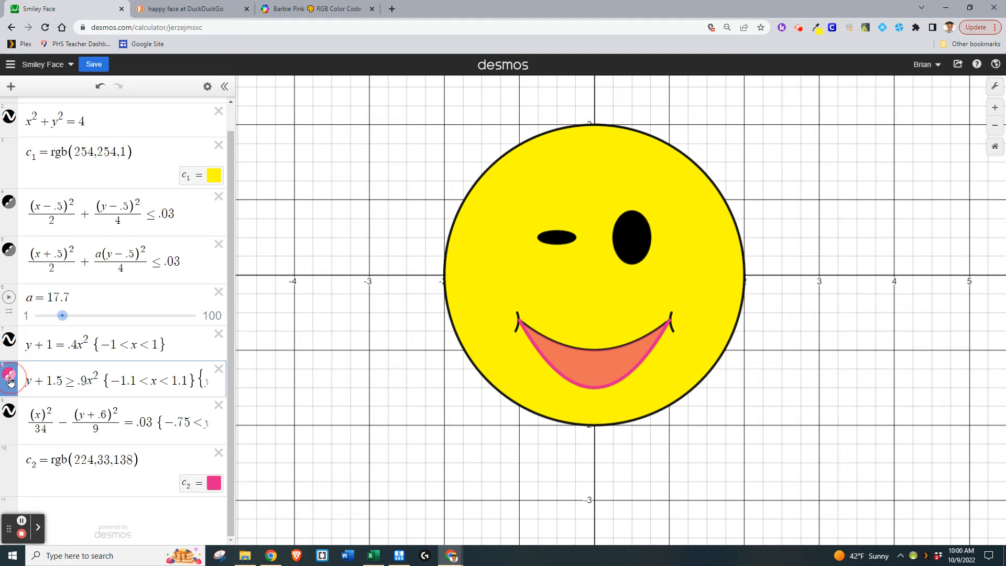
left_click(11, 382)
left_click(48, 470)
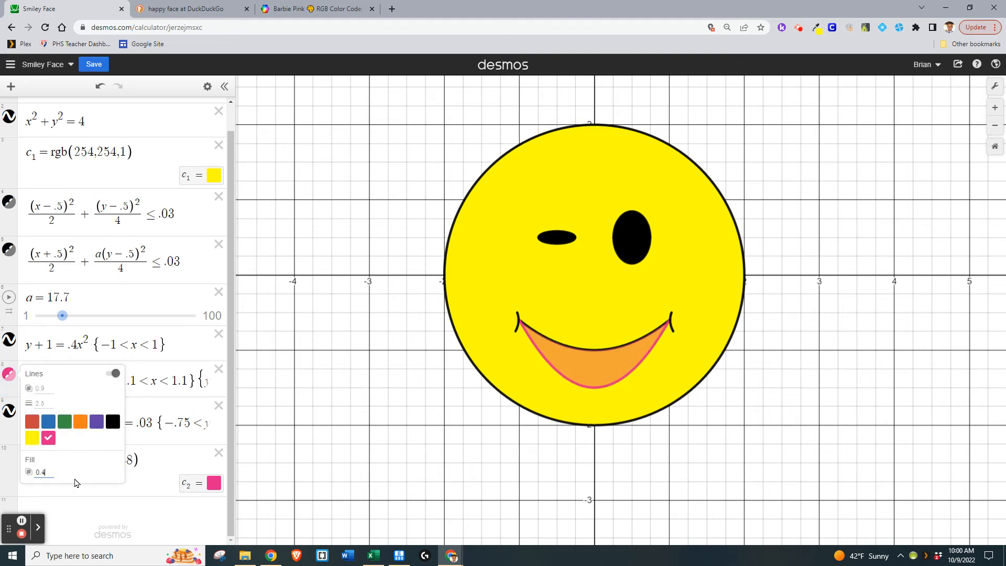
key("BackSpace")
type("1")
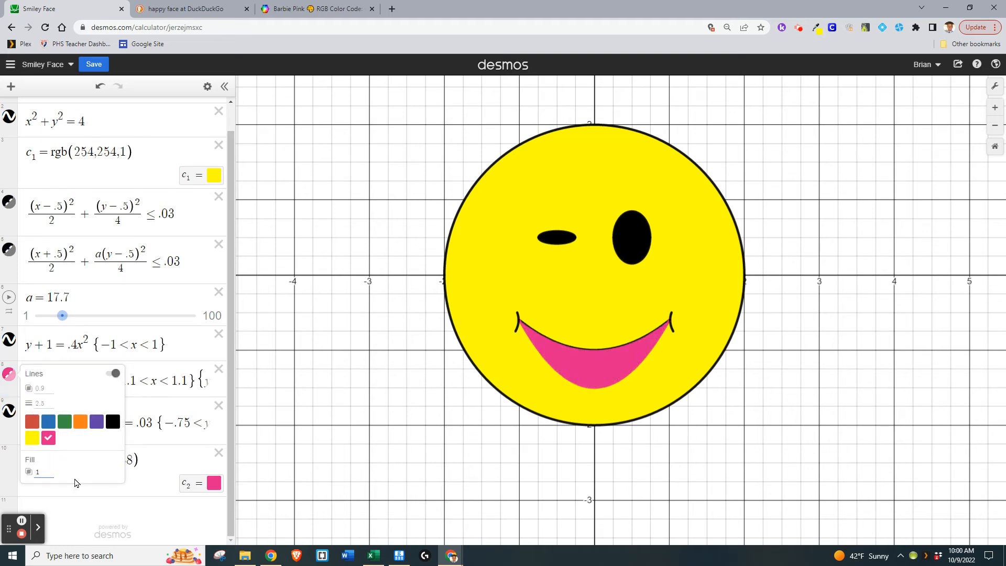
left_click(135, 478)
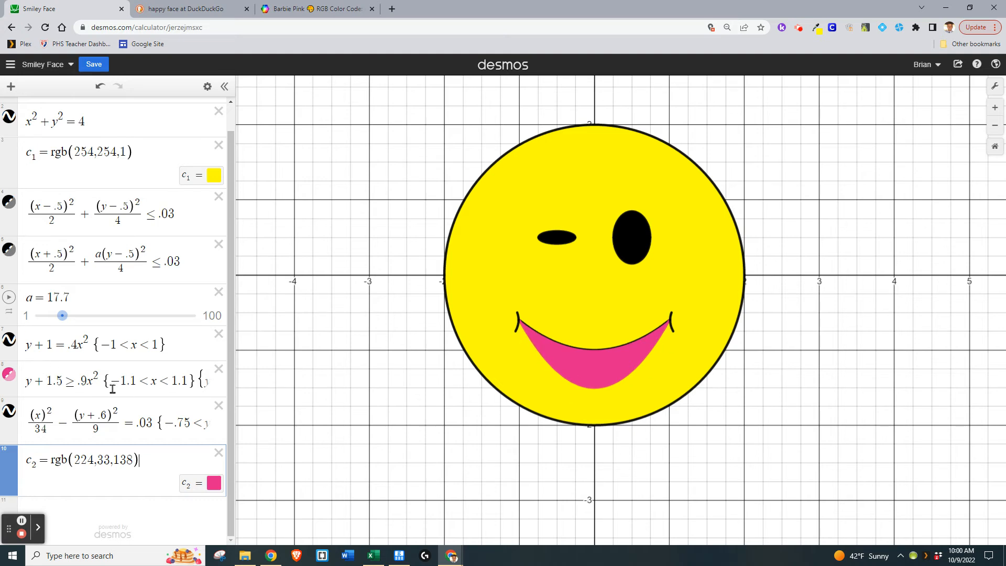
- Copy the mouth inequality's y + 1.5 ≥ .9x² part into a new row and change it to the equation y + 1.5 = .9x²
left_click_drag(29, 382, 100, 381)
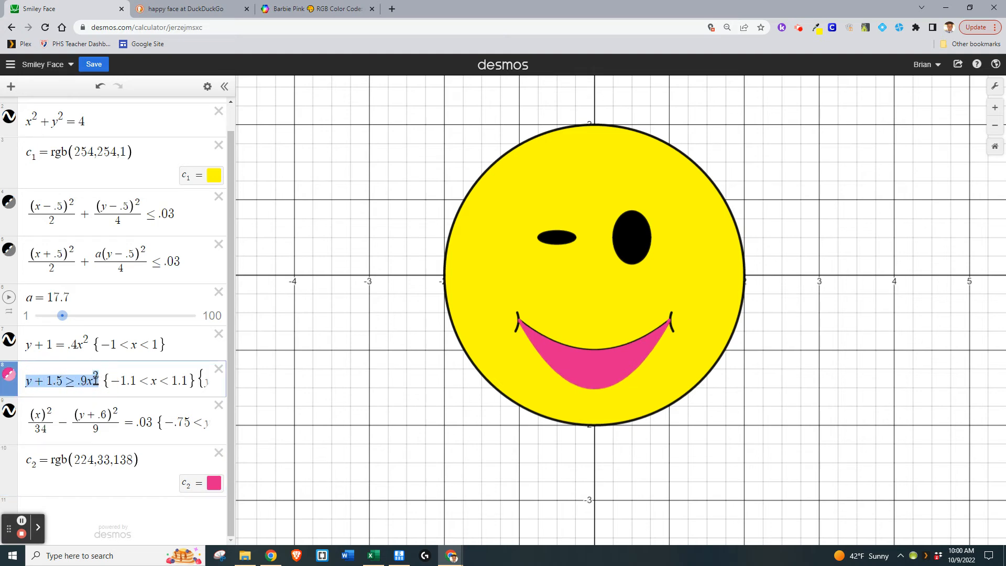
left_click(112, 512)
type("y+1.5≥.9x²")
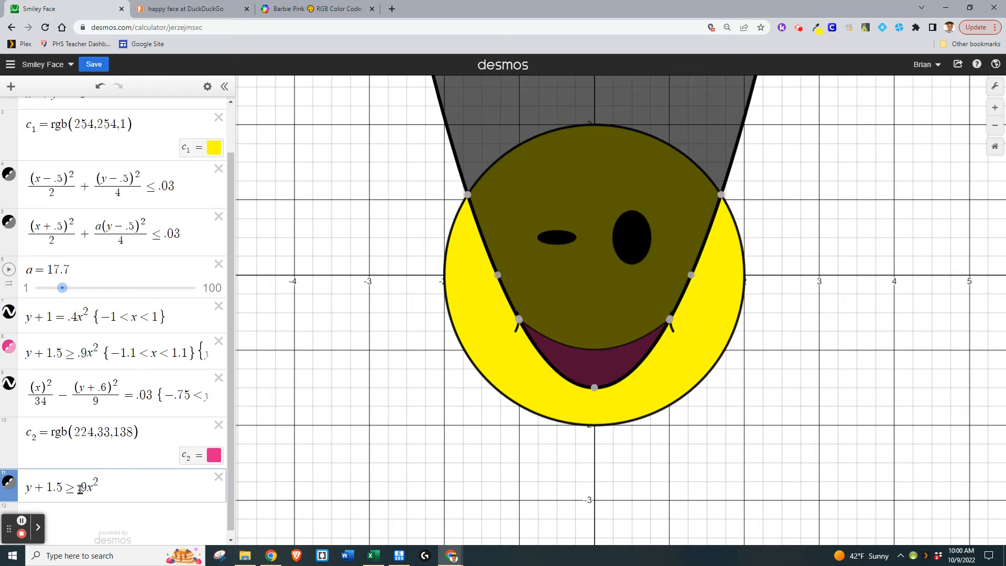
key("BackSpace")
type("=")
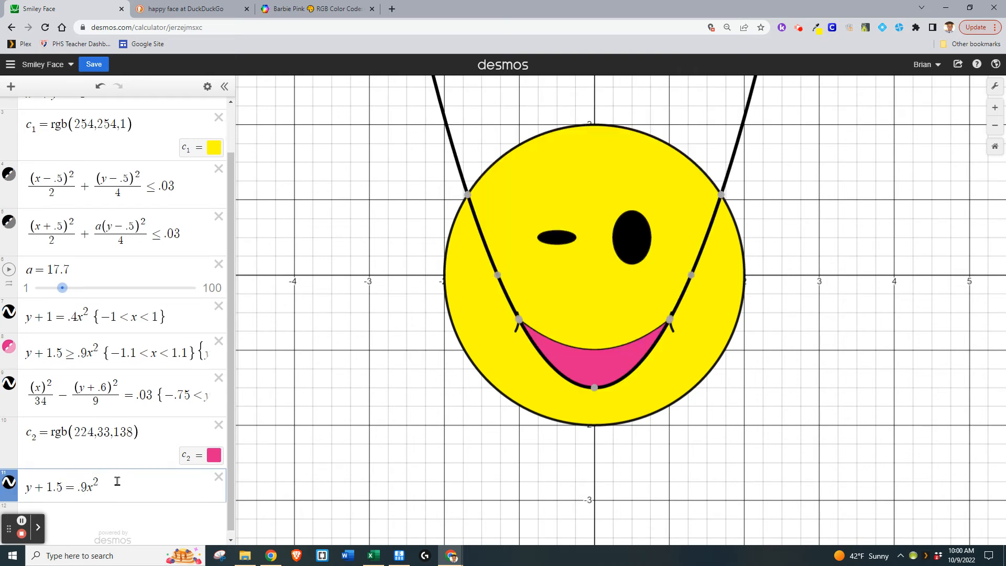
- Copy the {−1.1 < x < 1.1} restriction from the shaded mouth region onto the new y + 1.5 = .9x² curve
left_click_drag(102, 350, 172, 352)
key("ctrl+c")
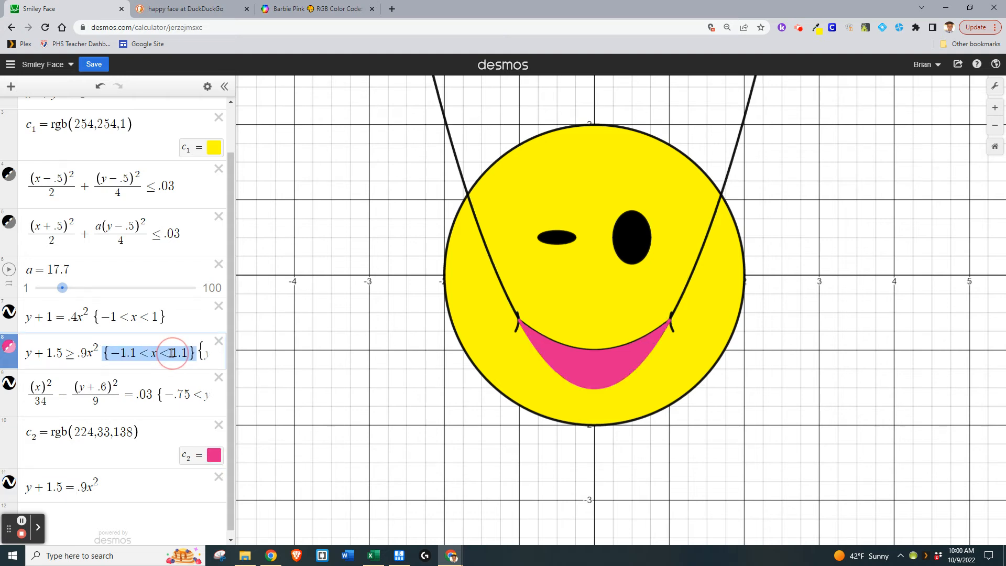
left_click(124, 489)
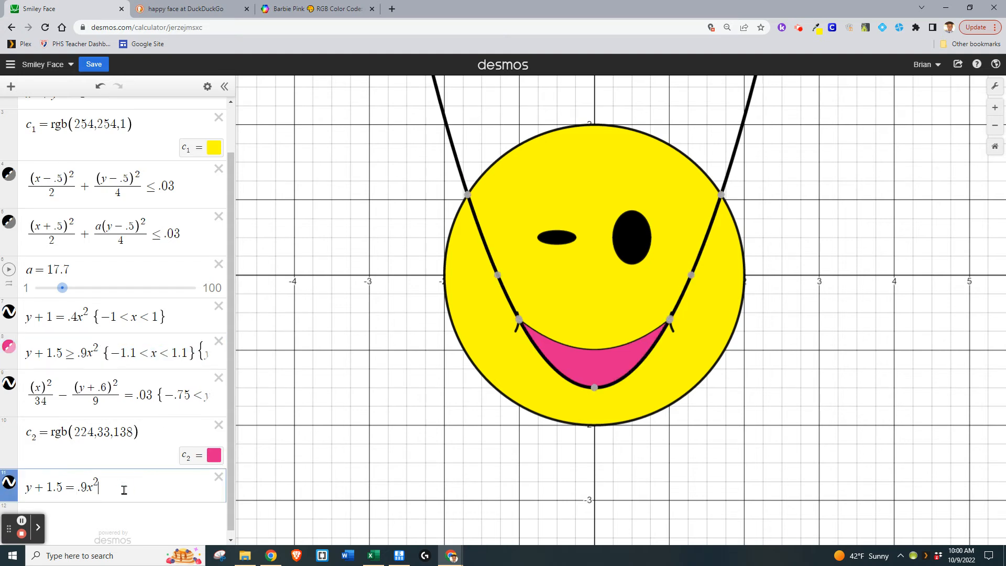
key("ctrl+v")
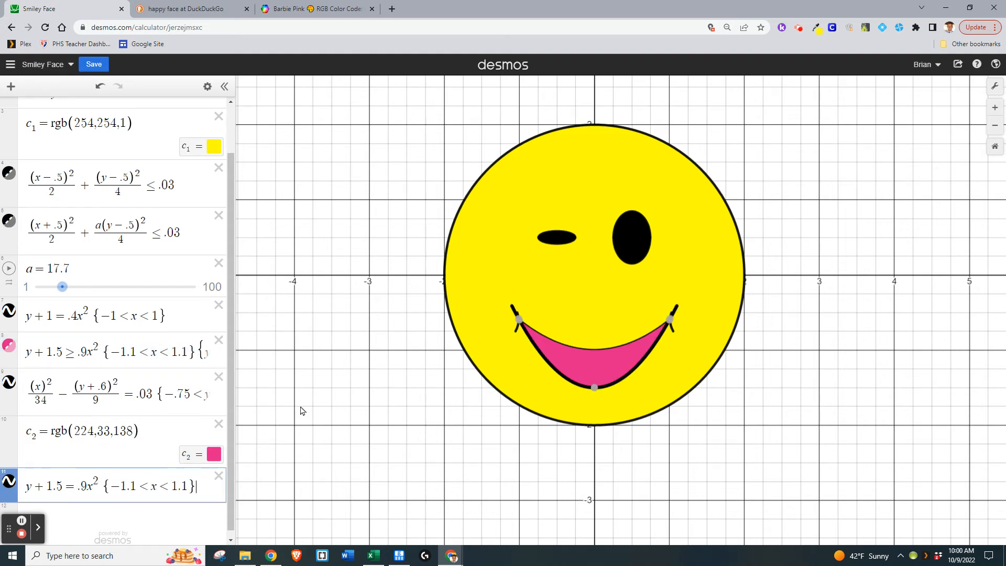
left_click(504, 398)
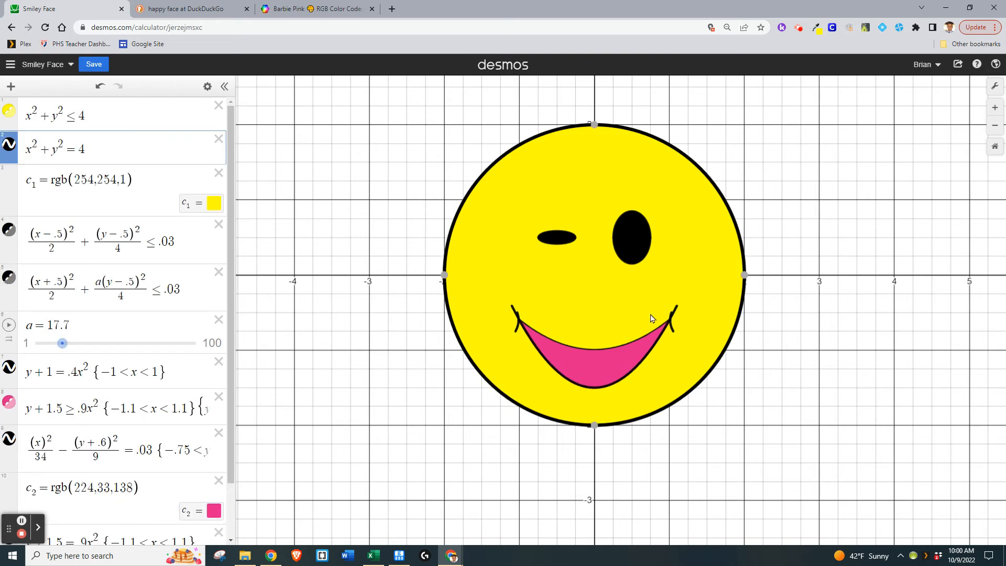
- Narrow the x restriction of the y + 1.5 = .9x² curve to −1 < x < 1
scroll(156, 510, "down", 2)
left_click(135, 480)
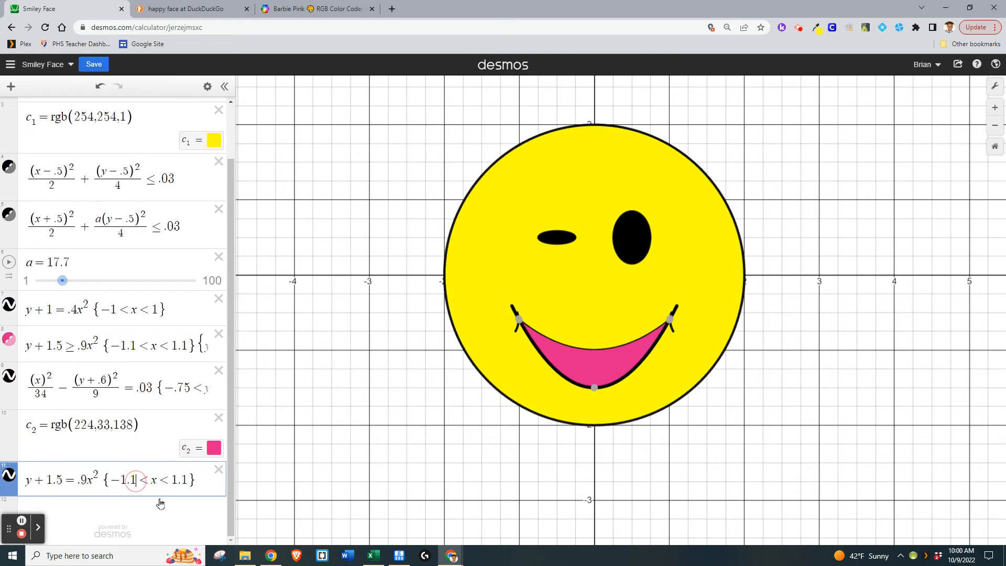
key("BackSpace")
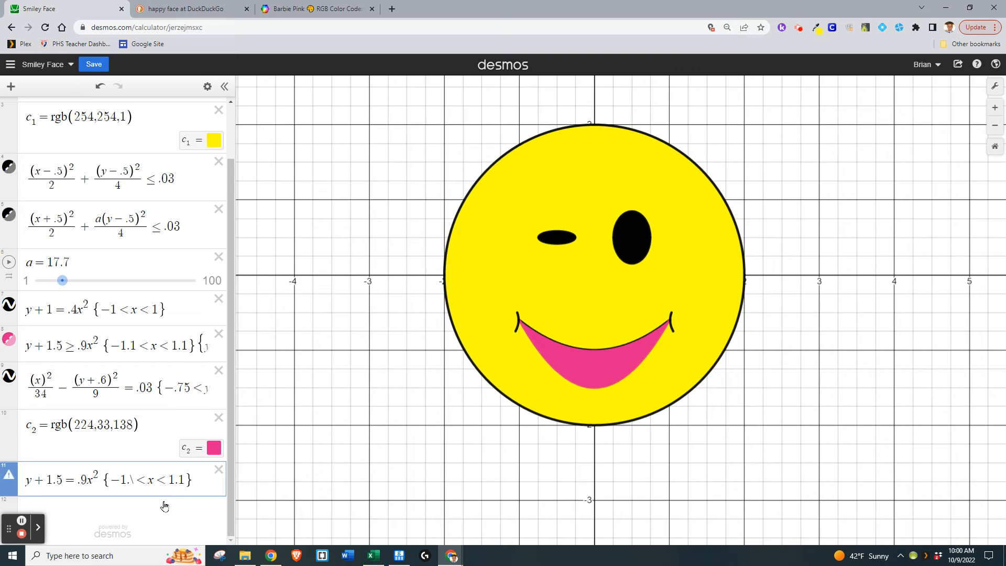
key("BackSpace")
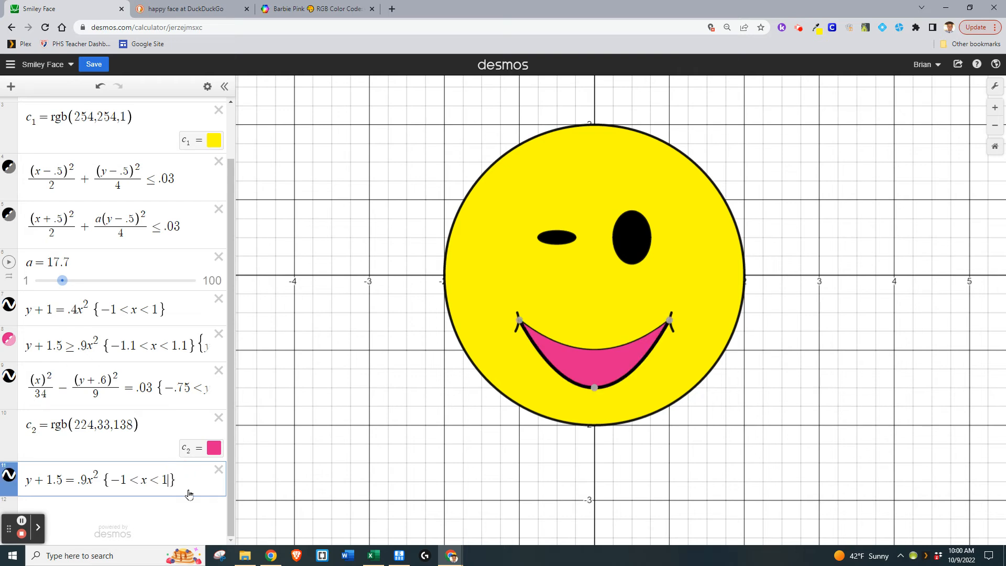
left_click(505, 375)
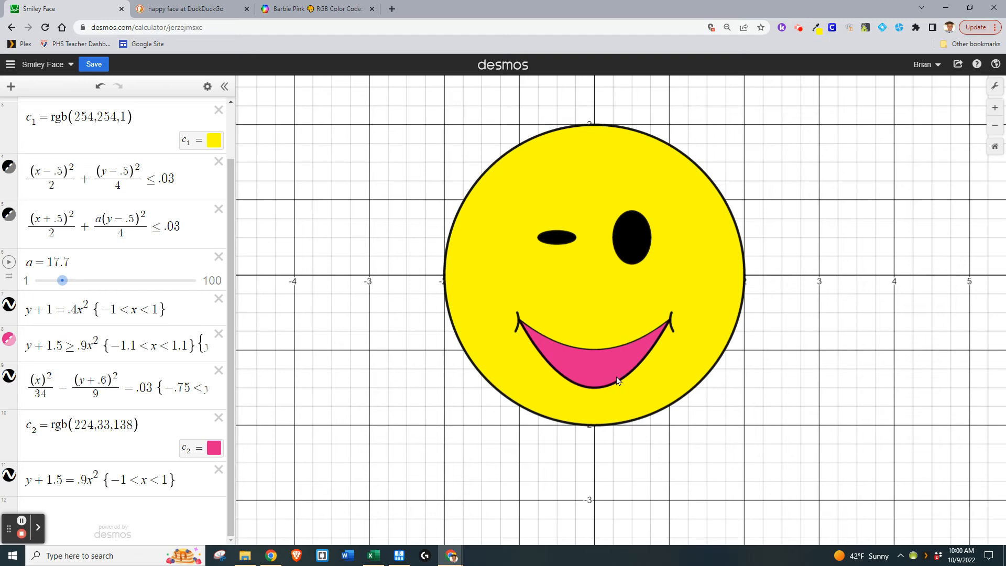
- Set the line thickness of the black y + 1.5 = .9x² mouth curve to 1
left_click(5, 477)
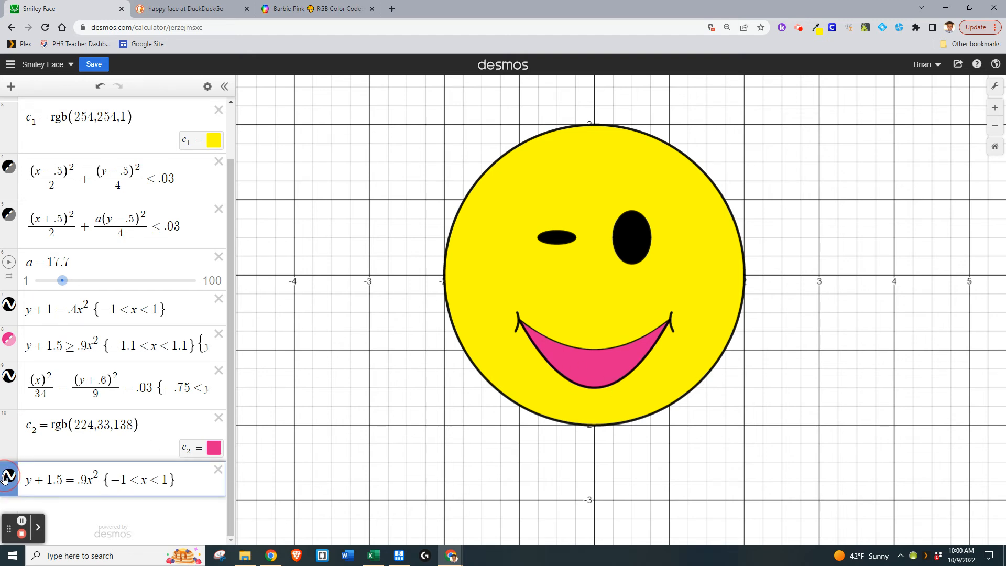
left_click(8, 476)
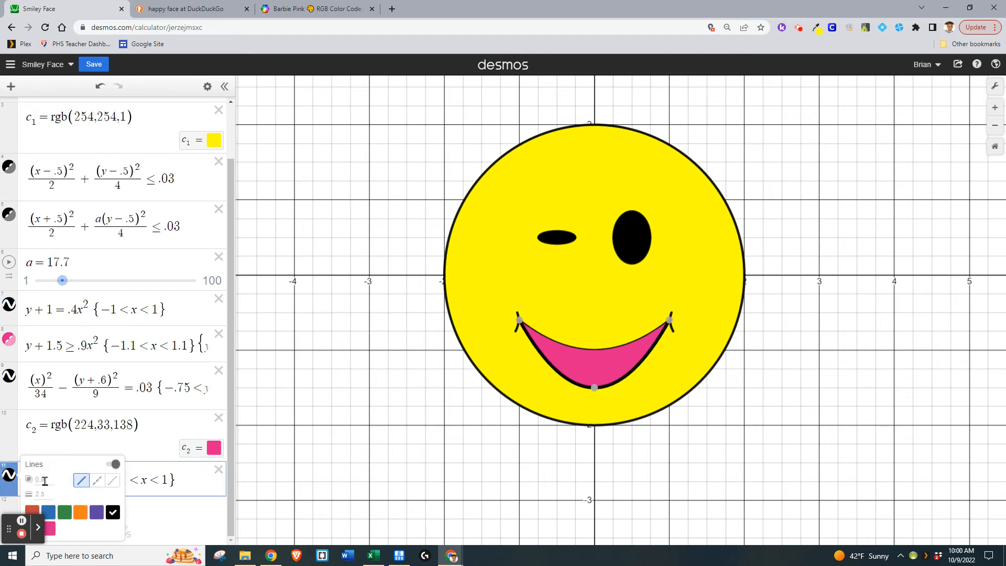
left_click(45, 497)
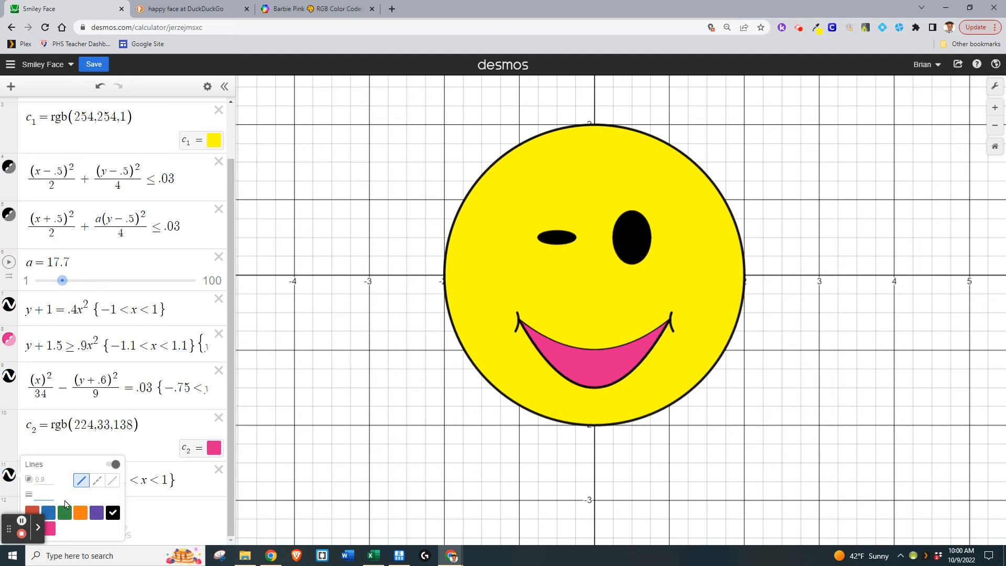
type("1")
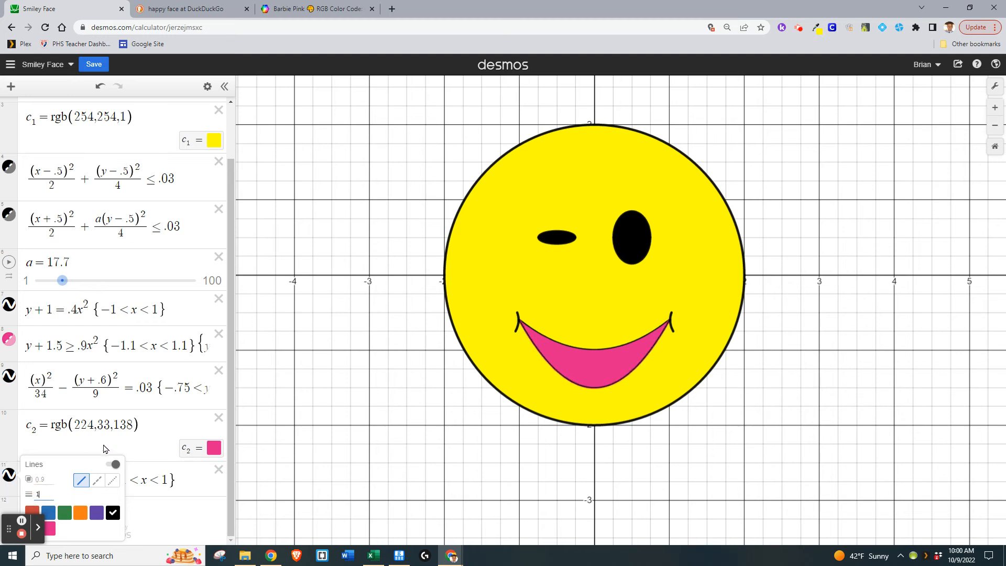
left_click(184, 512)
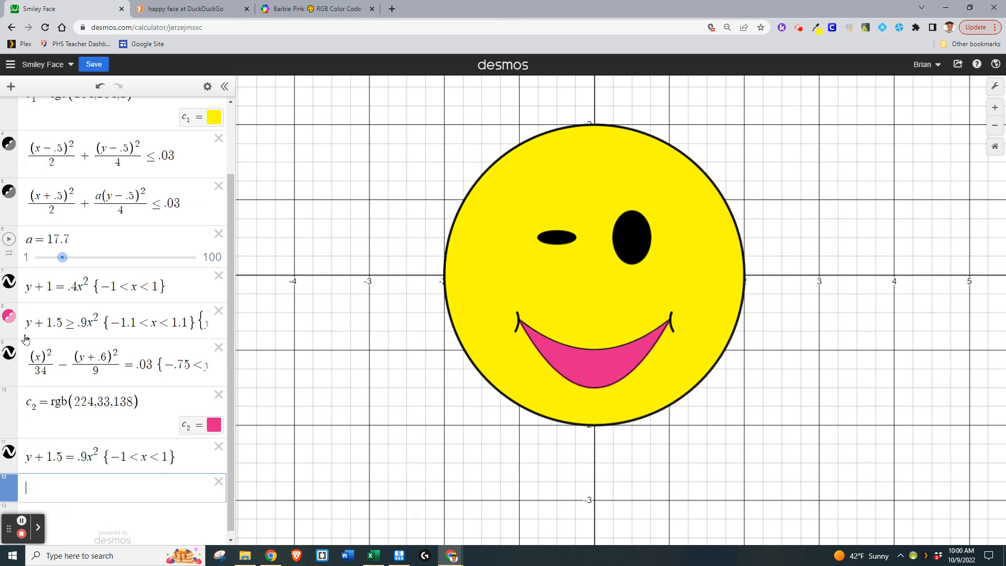
- Turn off the boundary lines of the pink shaded mouth region, keeping only its fill
left_click(9, 315)
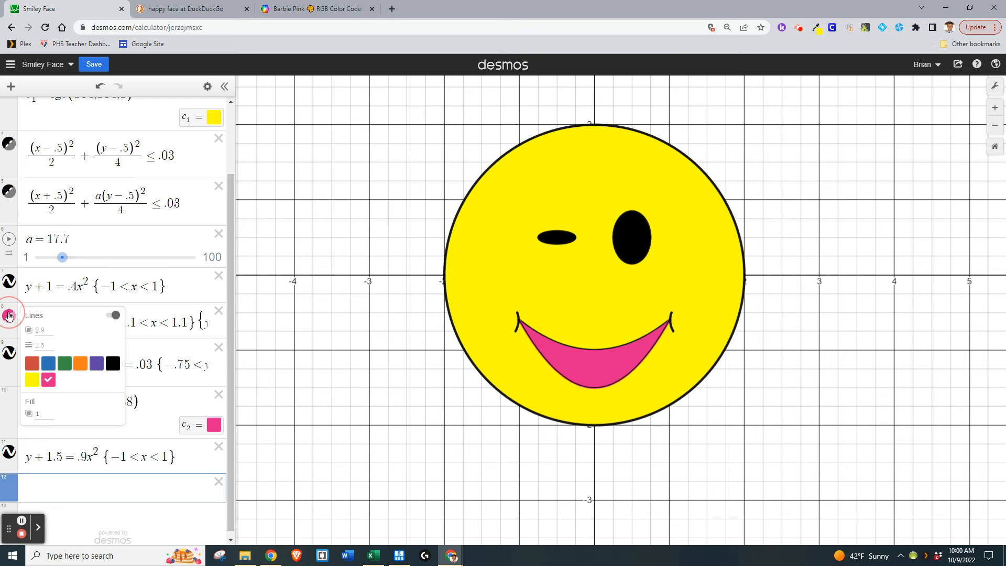
left_click(110, 316)
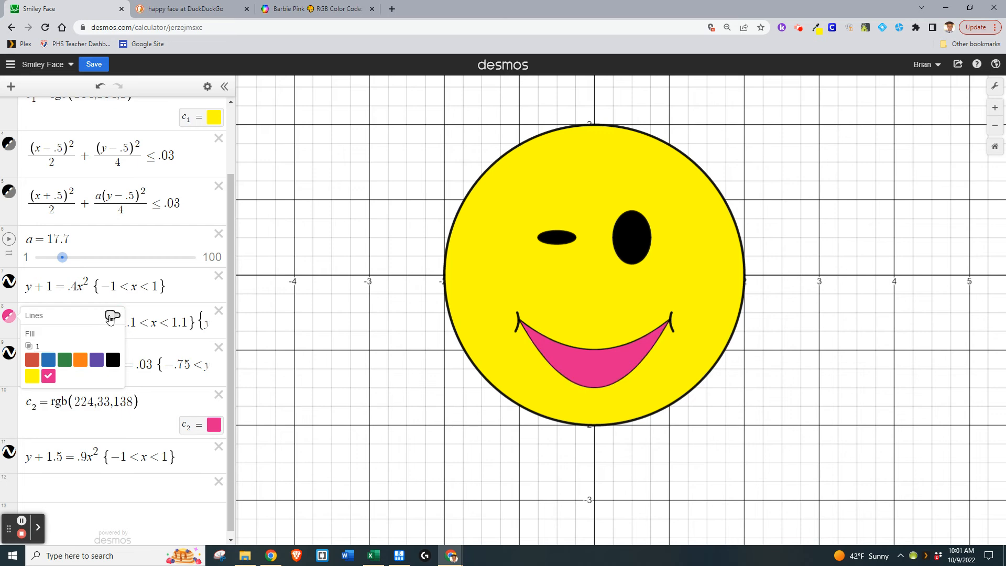
left_click(350, 357)
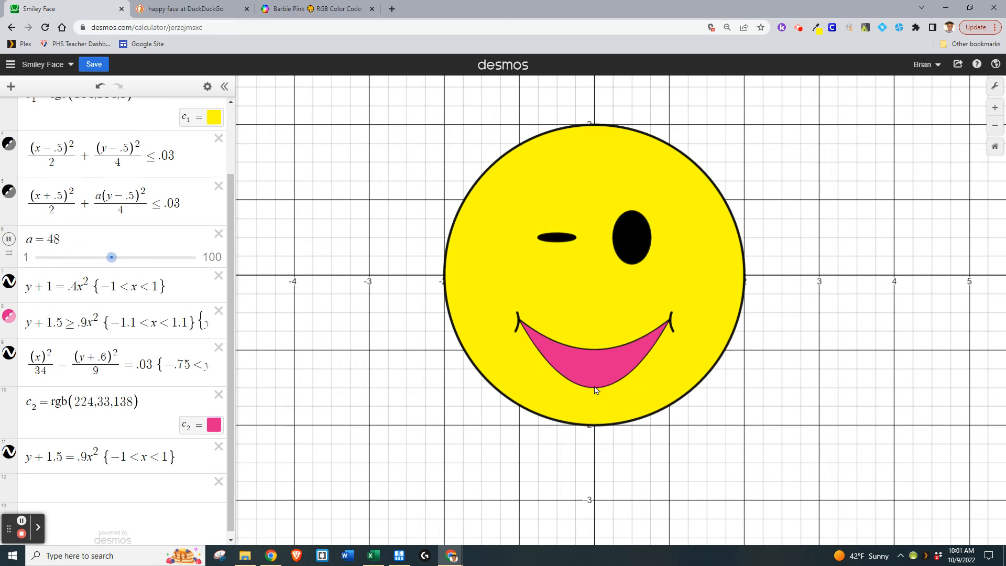
- Add + b after 1.5 in the shaded mouth inequality, create a slider for b, and play it
left_click(78, 325)
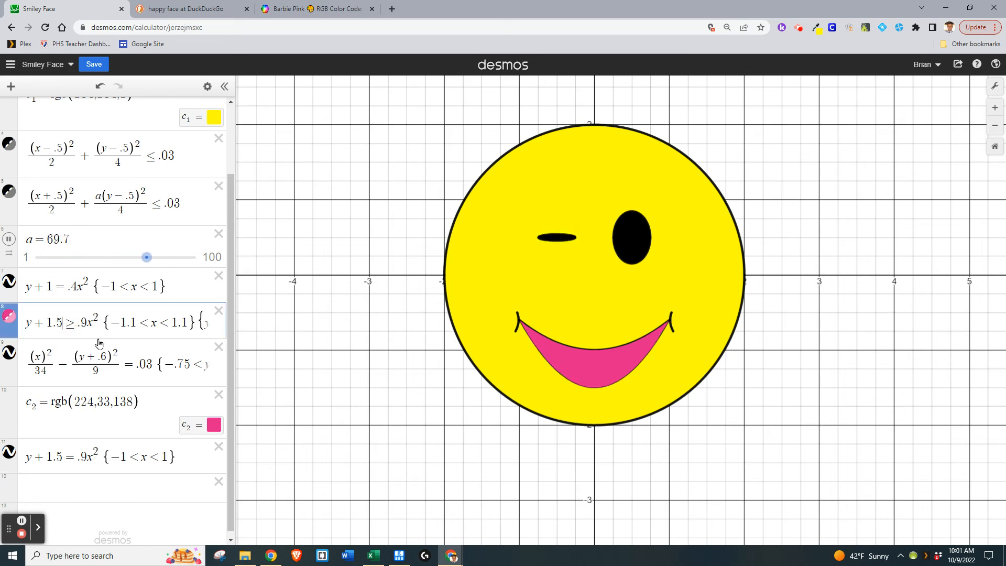
type("+b")
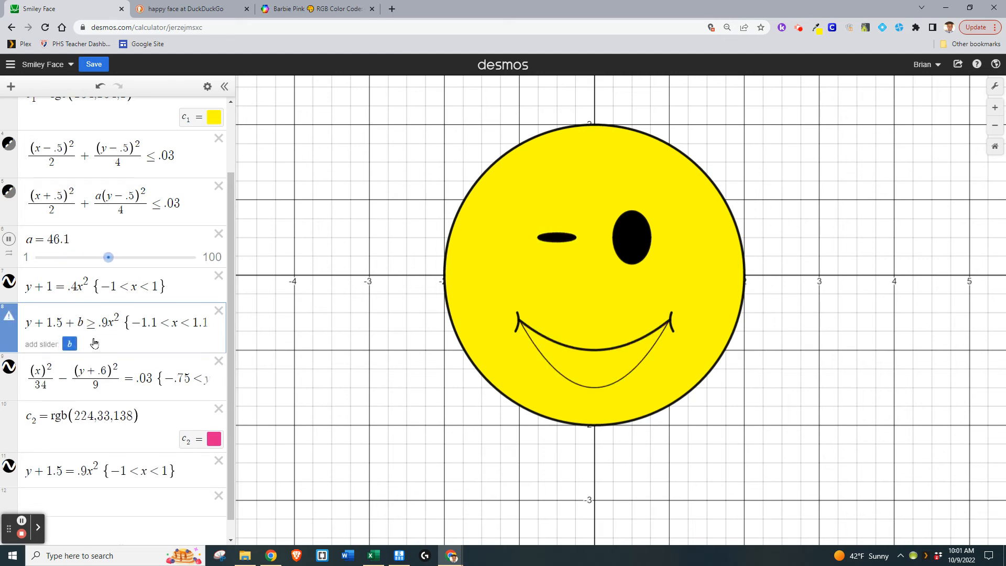
left_click(69, 344)
left_click(14, 355)
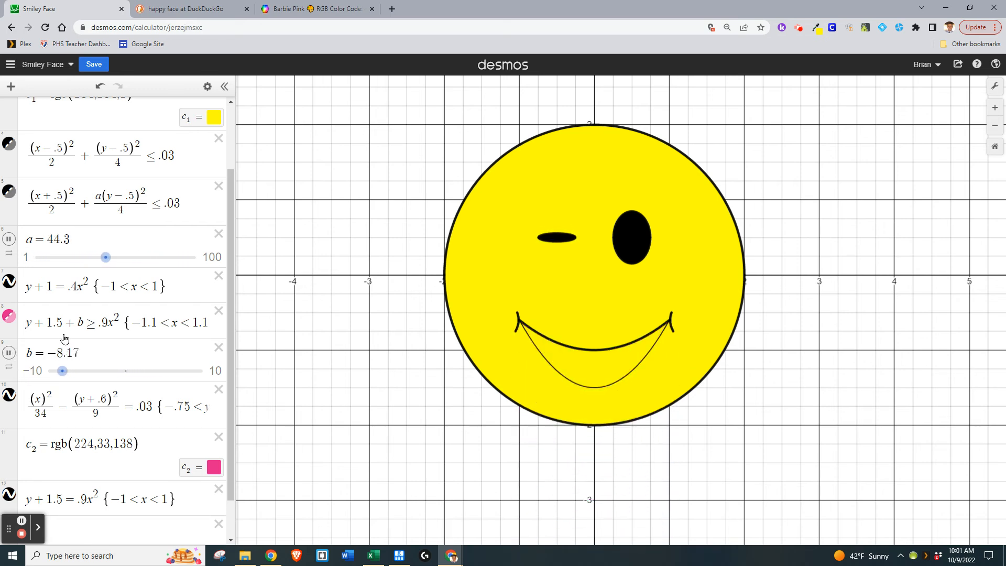
- Try subtracting b instead of adding it in the shaded mouth inequality, and restore the plus sign
left_click(79, 323)
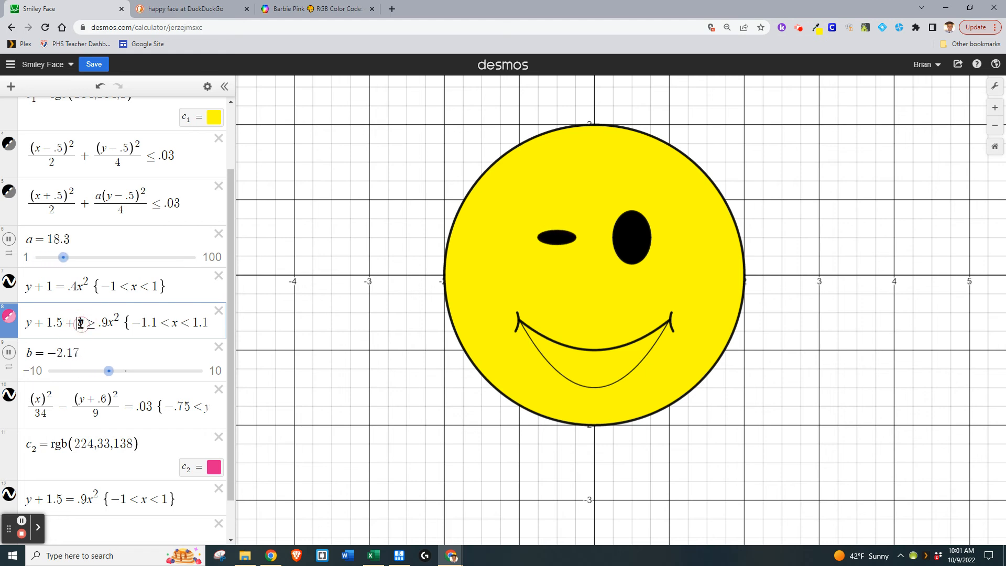
key("BackSpace")
type("-")
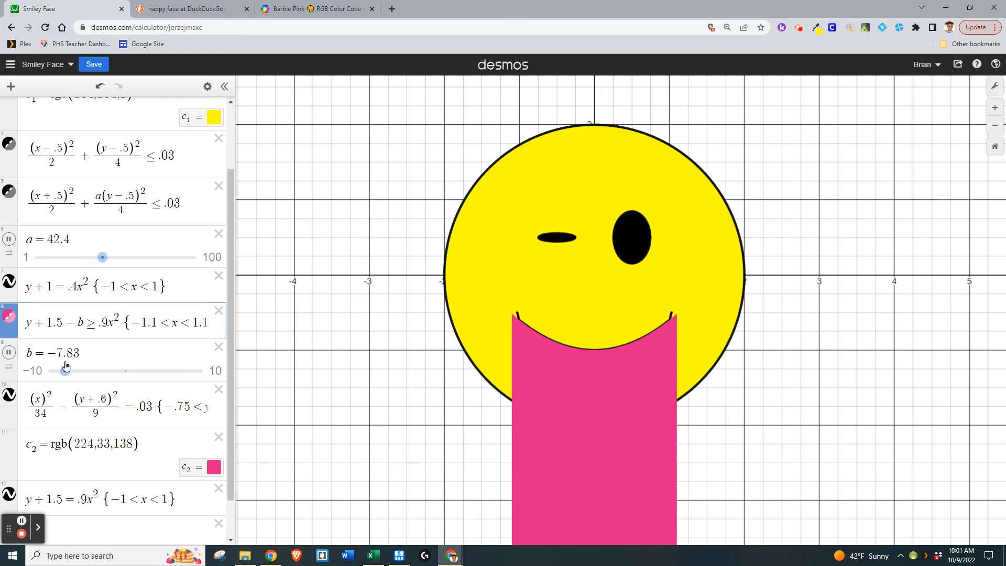
key("BackSpace")
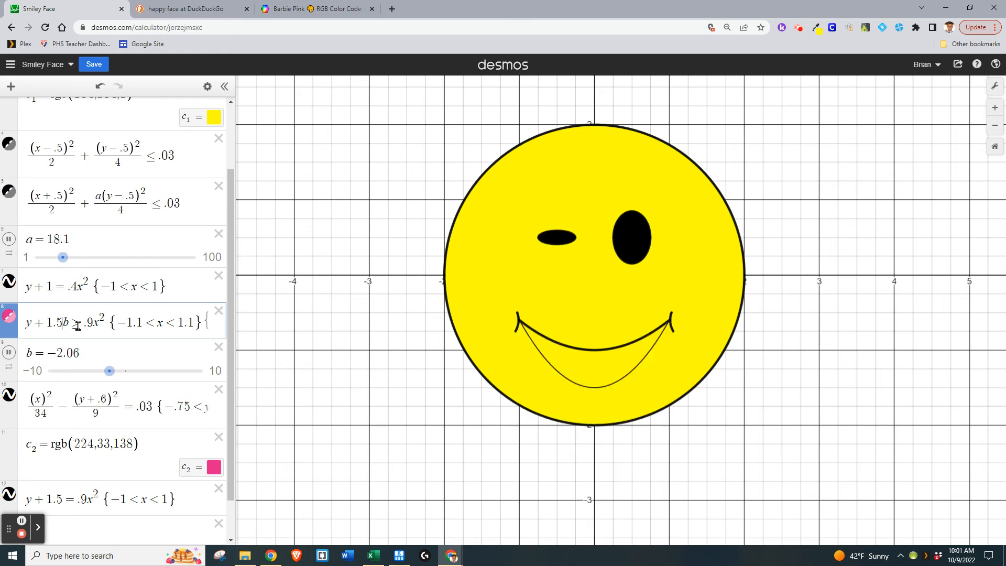
type("+")
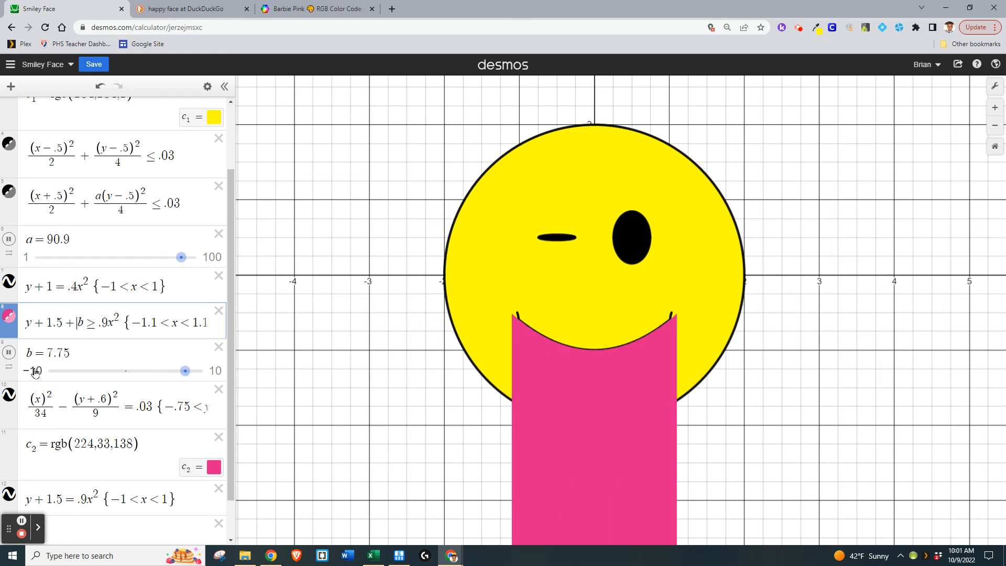
- Limit slider b to the range 0 to 2 and play its animation
left_click(41, 372)
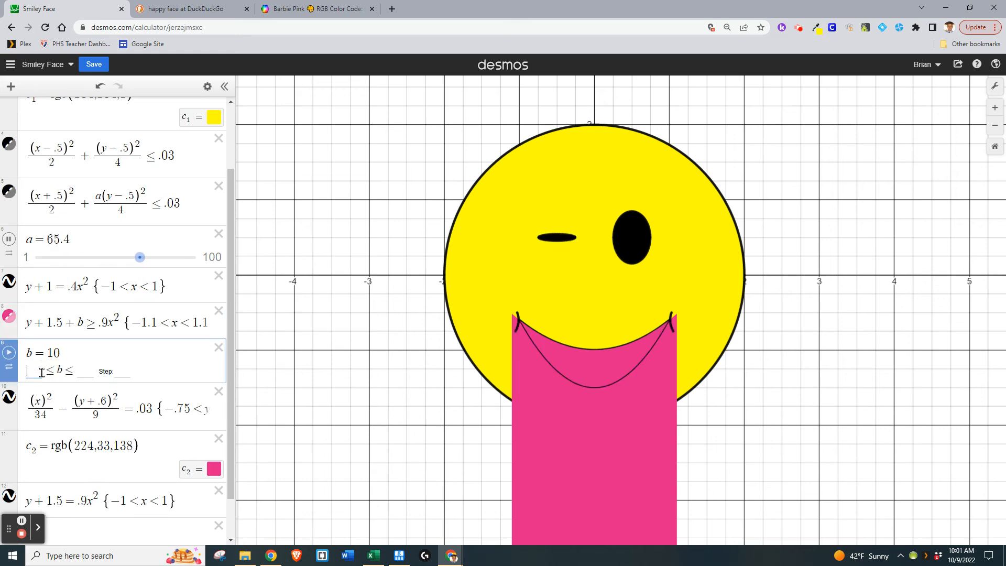
left_click(89, 374)
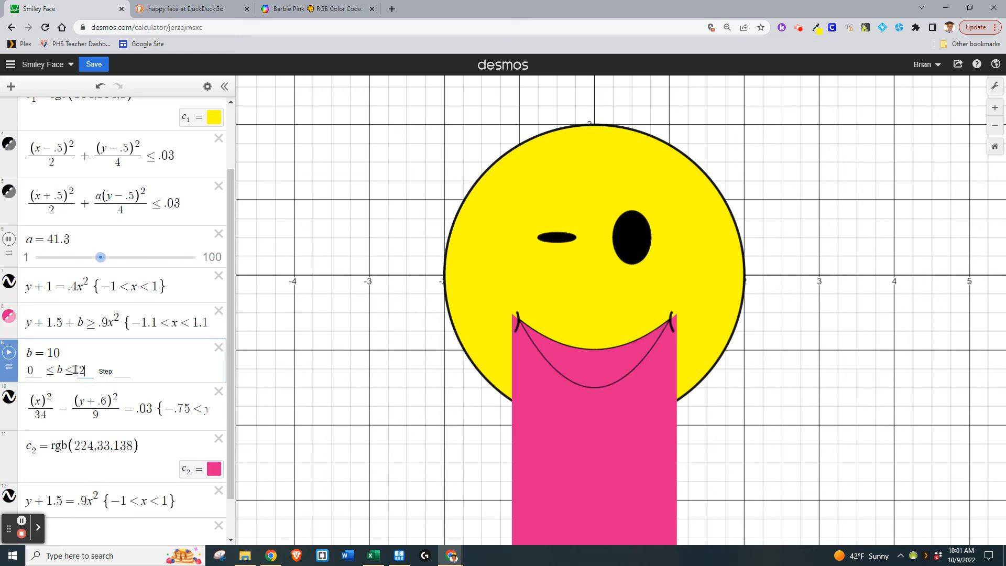
left_click(14, 355)
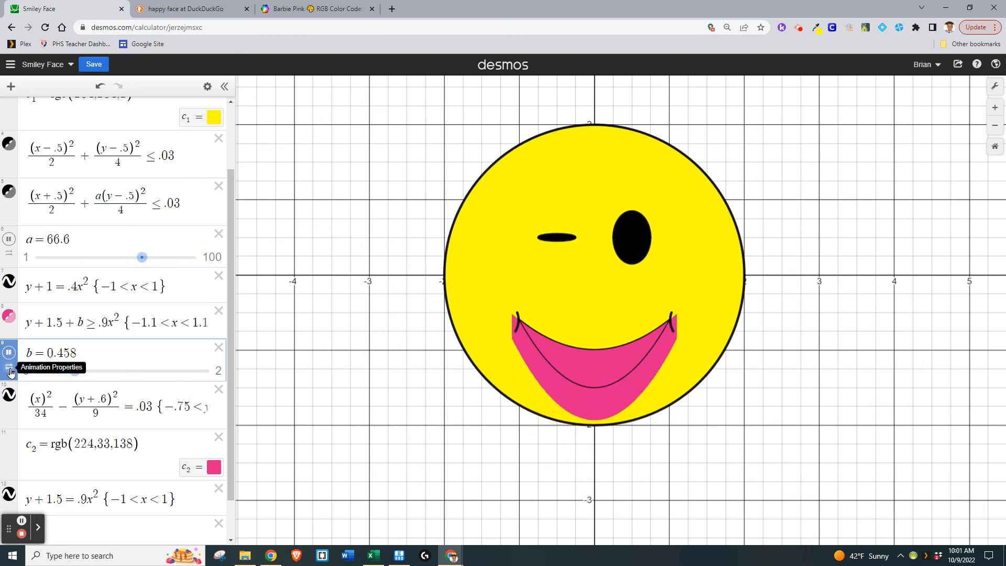
left_click(113, 366)
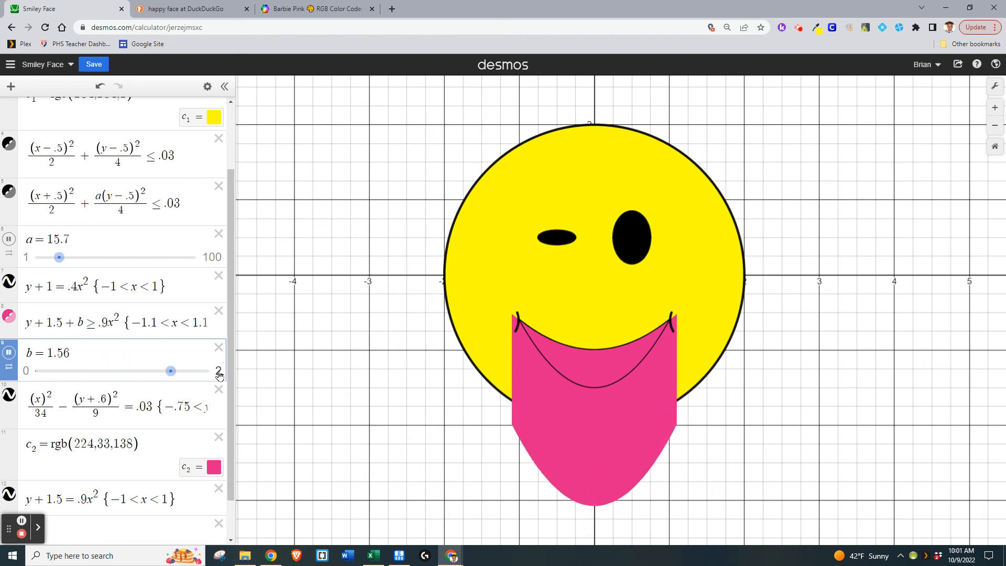
- Change the plus sign before b to a minus in the shaded mouth inequality
left_click(110, 338)
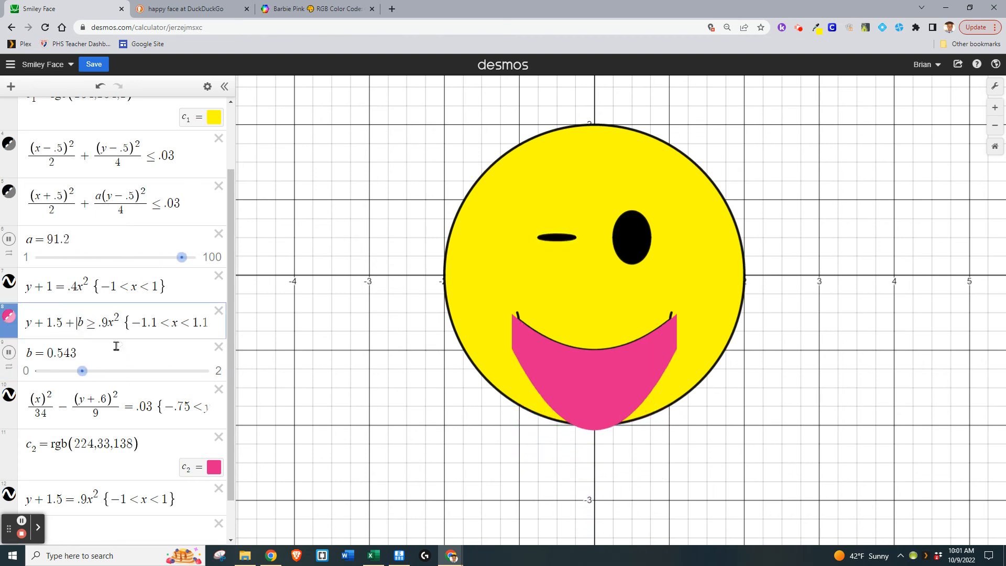
key("BackSpace")
type("-")
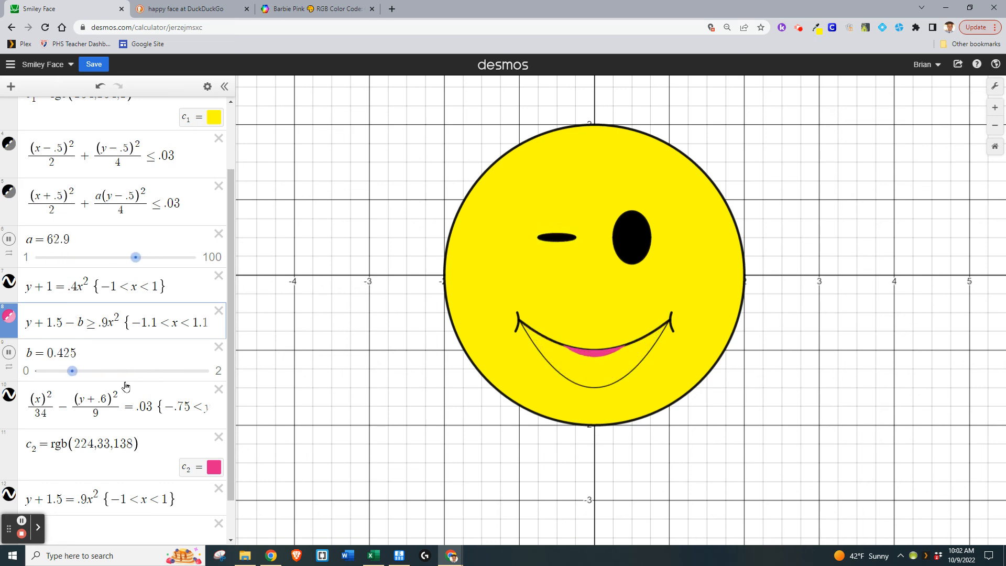
- Set the upper limit of slider b to .5 and play its animation
left_click(153, 376)
left_click_drag(153, 375, 79, 380)
left_click(215, 377)
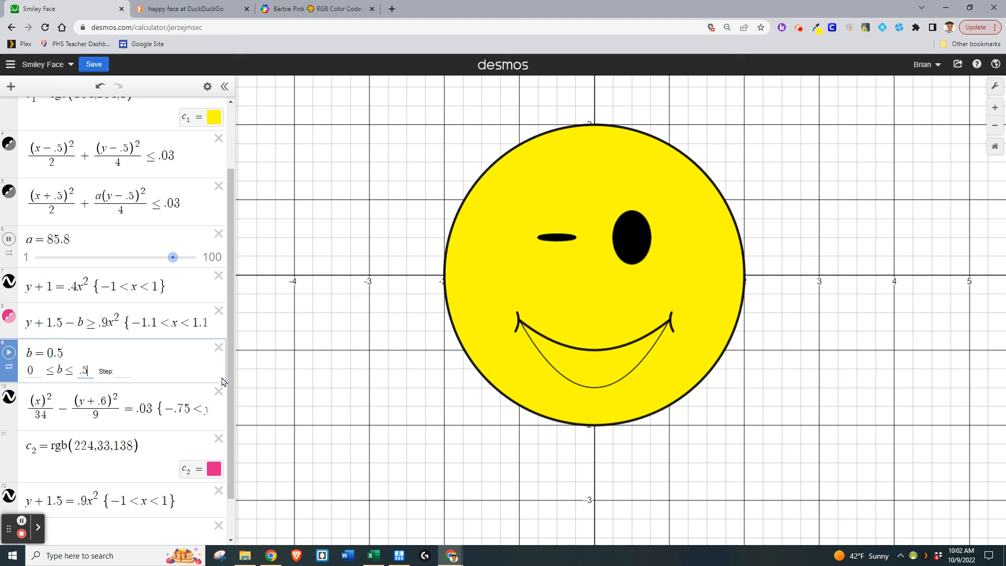
left_click(9, 355)
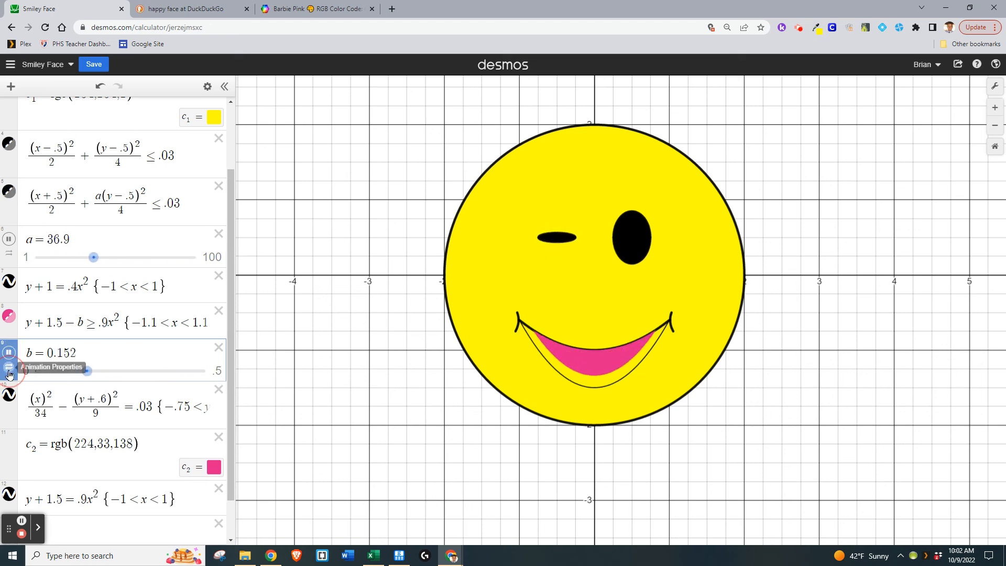
- Raise the animation speed of slider b to 10x
left_click(9, 367)
left_click(104, 403)
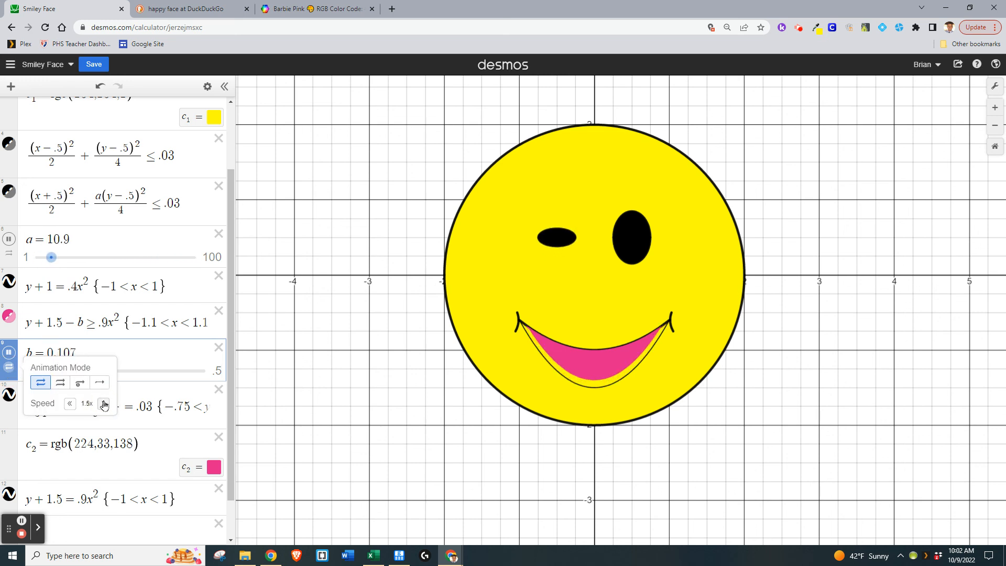
left_click(103, 403)
left_click(103, 404)
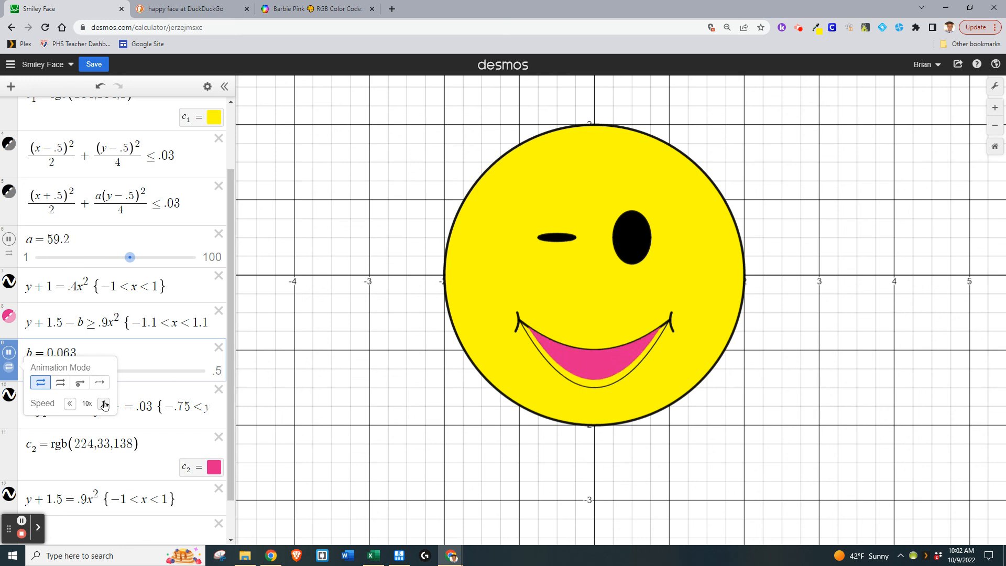
left_click(258, 379)
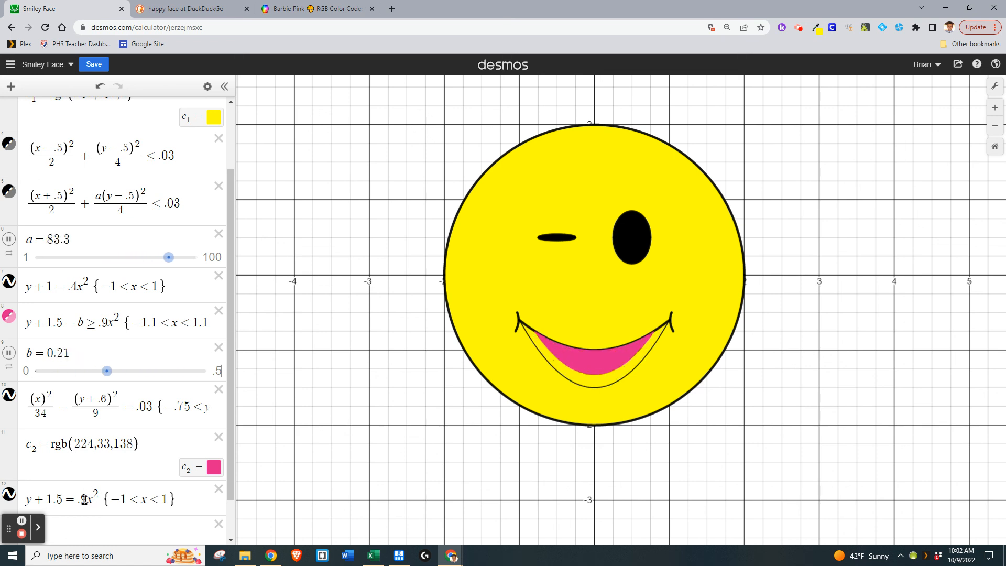
- Subtract b after 1.5 in the lower mouth outline equation, and compare the graph with that curve hidden and shown
left_click(62, 499)
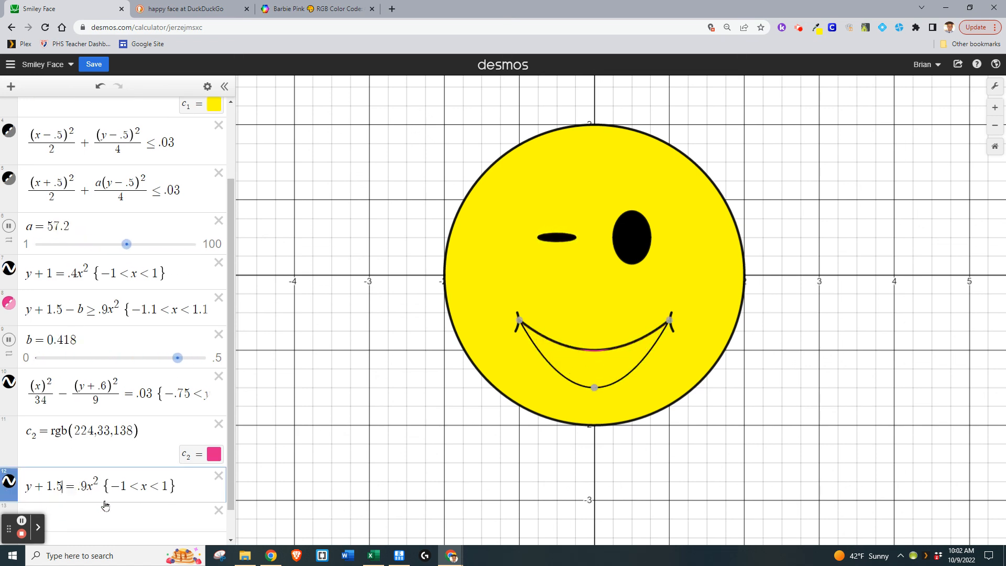
type("-b")
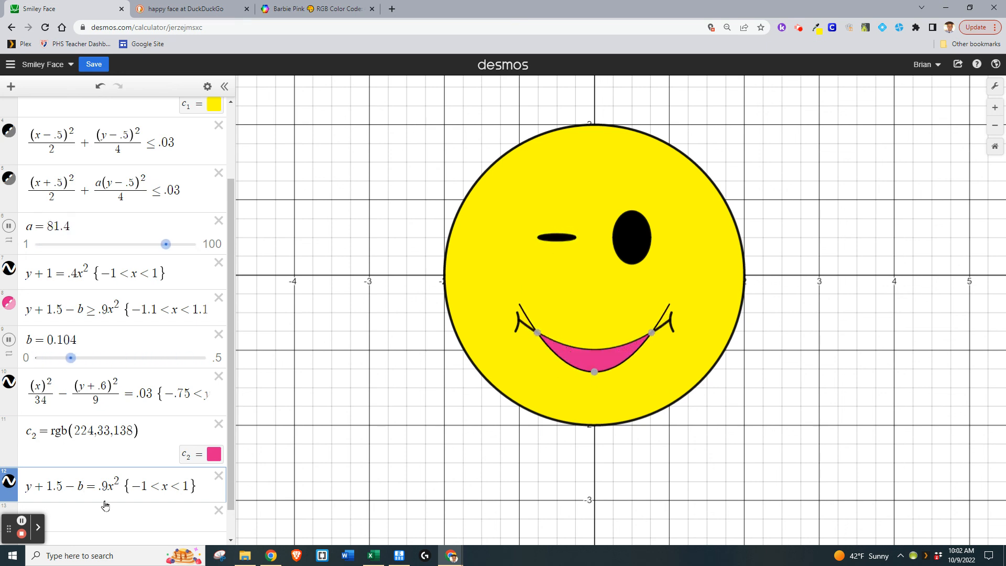
left_click(11, 482)
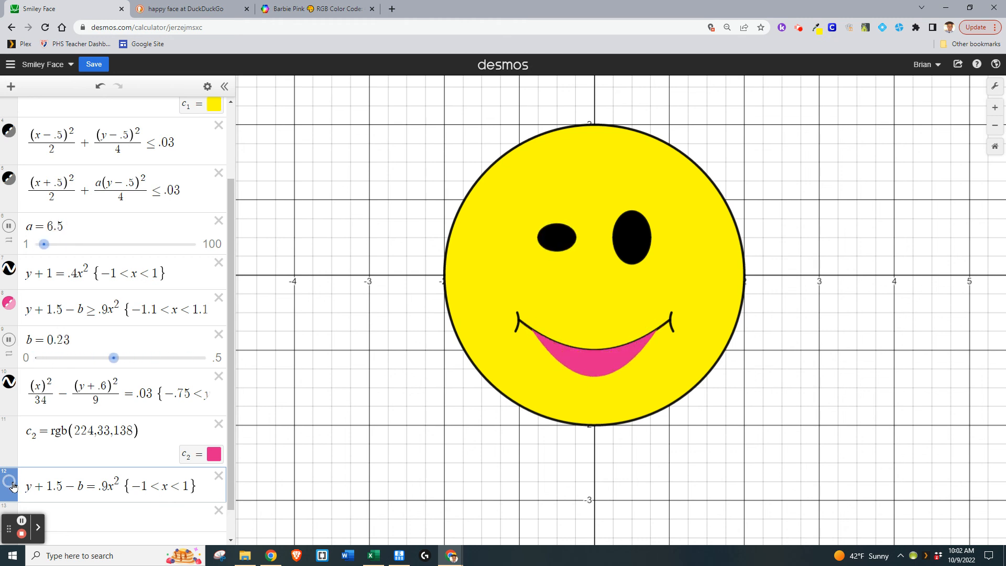
left_click(14, 487)
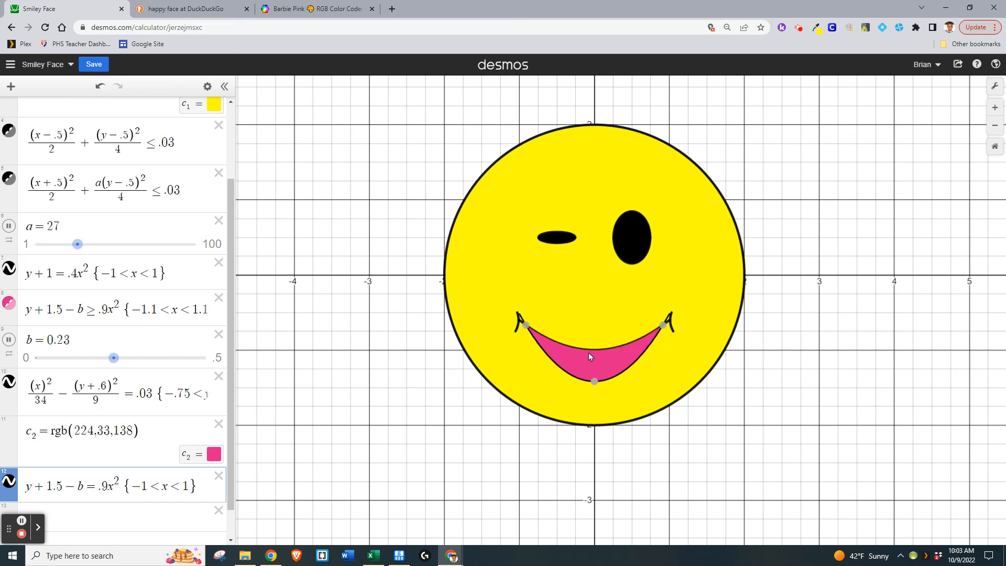
- Examine the coordinates where the upper mouth curve meets the lower outline
left_click(572, 348)
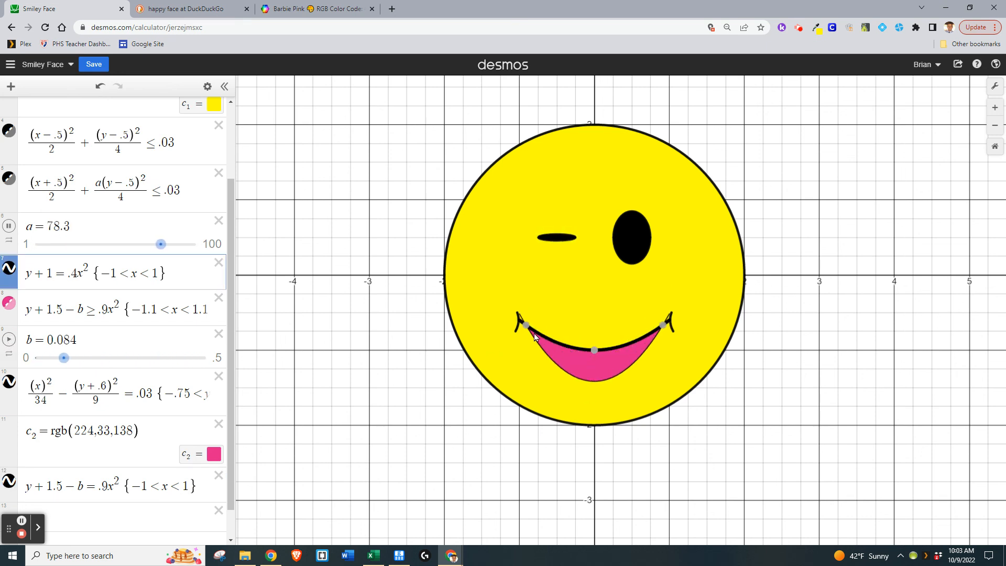
mouse_move(526, 327)
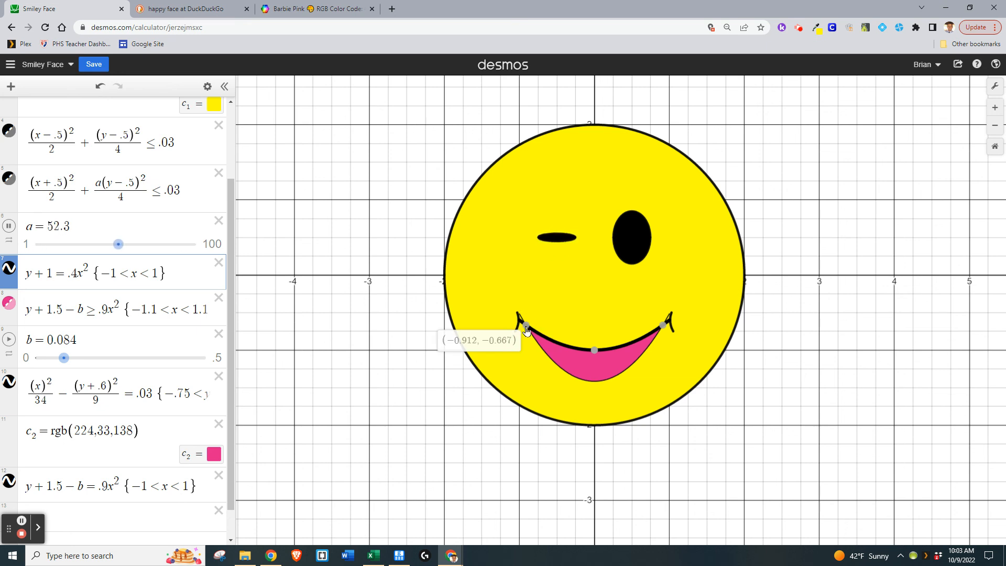
mouse_move(662, 328)
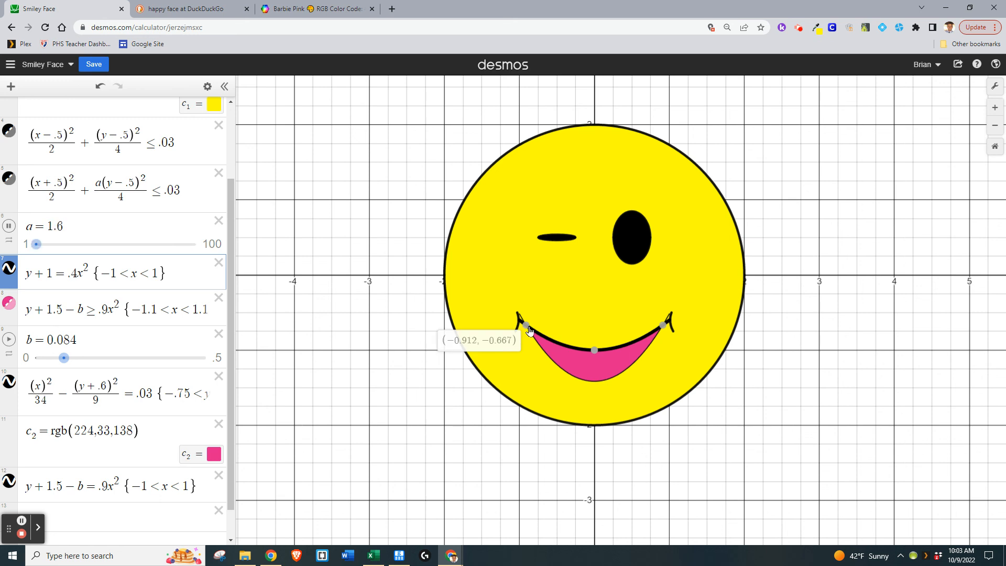
- Hide the lower mouth outline y + 1.5 - b = .9x² and resume the animation of slider b
left_click(8, 481)
left_click(9, 339)
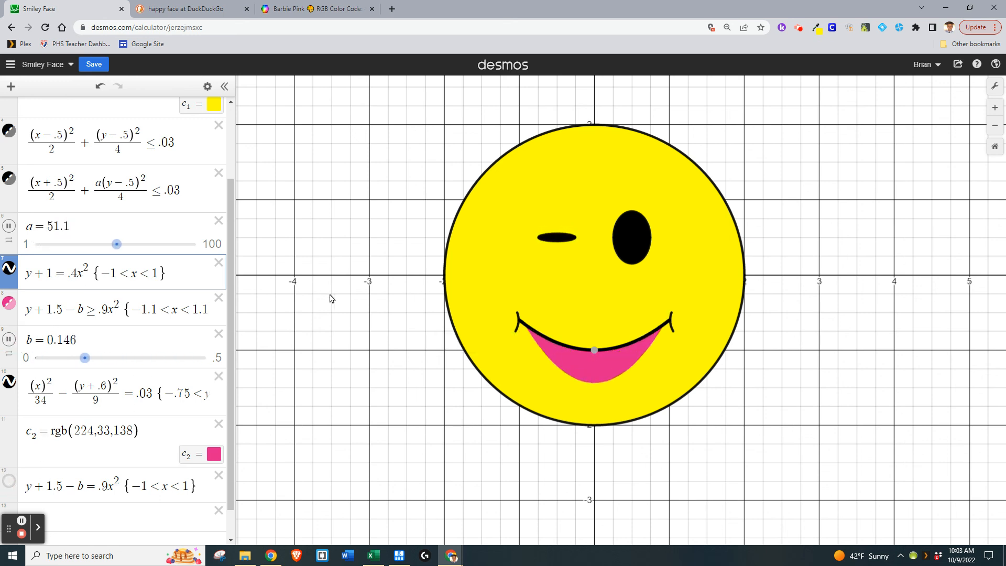
left_click(440, 450)
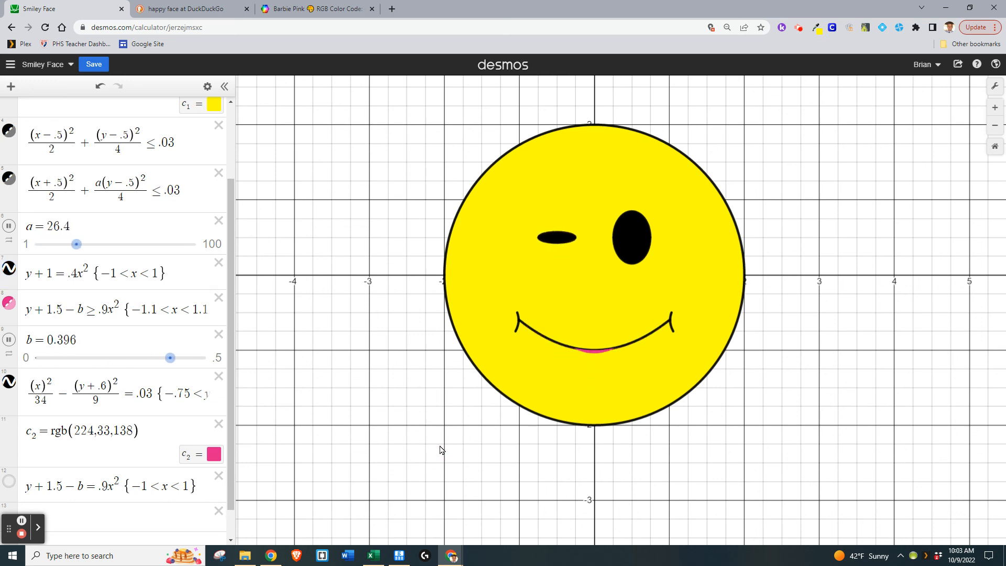